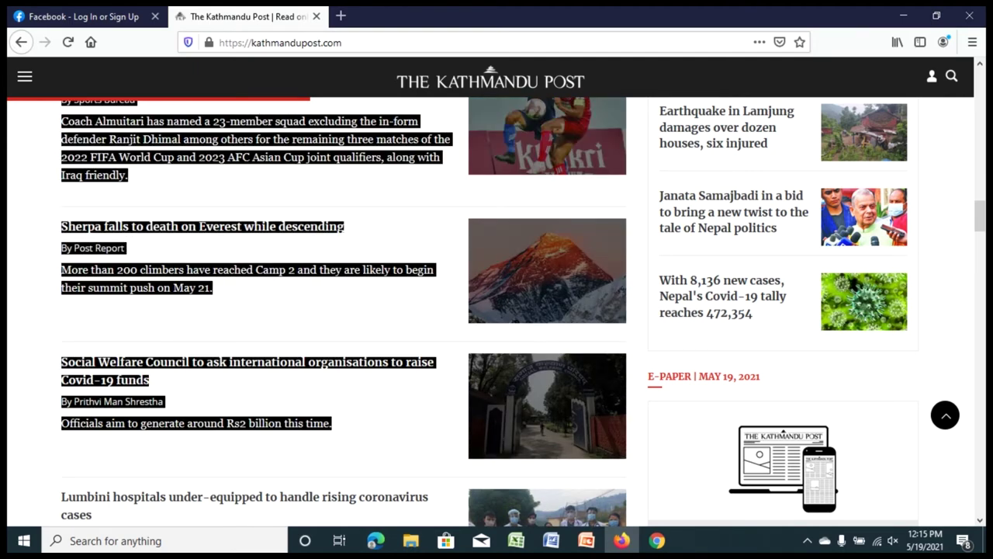
Copy the selected Kathmandu Post articles, switch to the Word document in a maximized window and delete all its existing text.
right_click(103, 133)
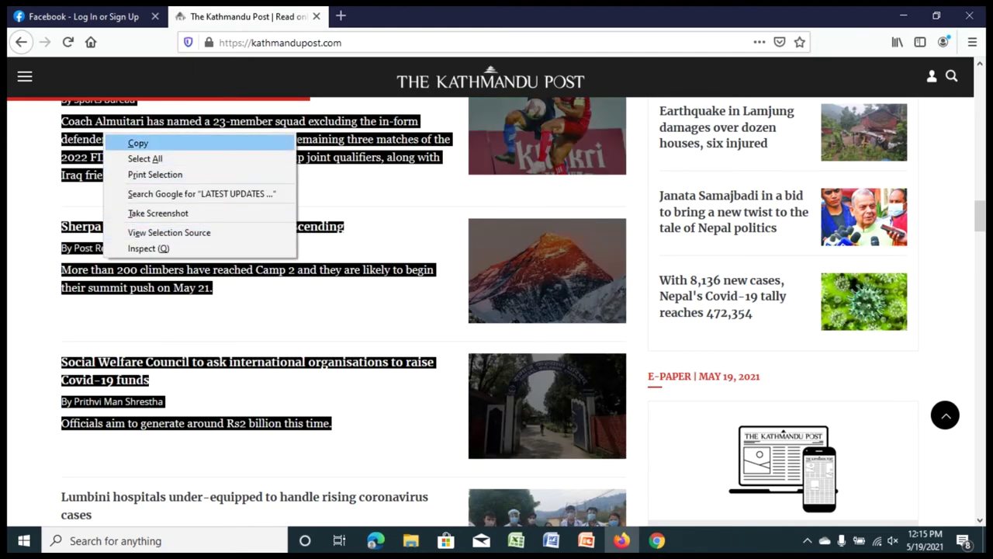
left_click(138, 143)
left_click(551, 541)
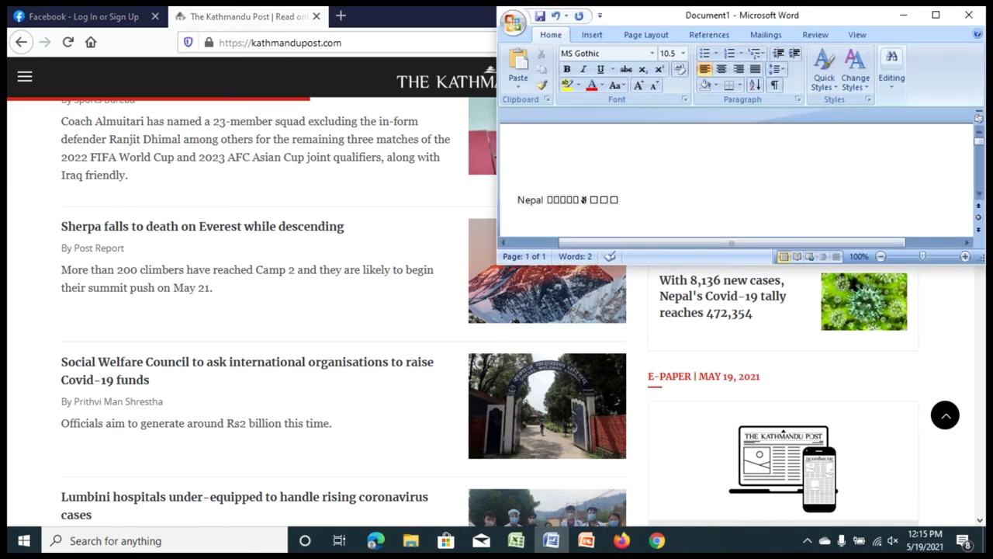
left_click(936, 15)
key("ctrl+a")
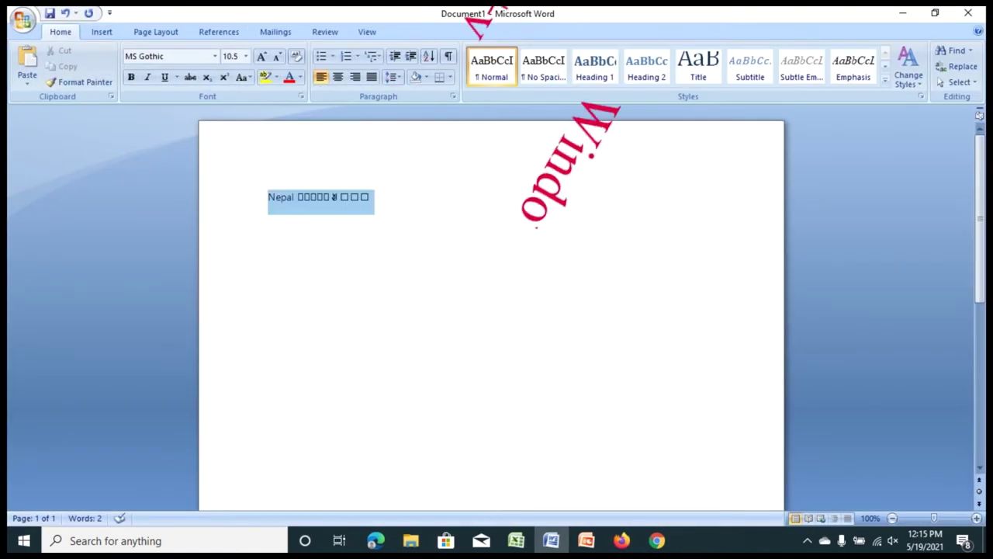
key("Delete")
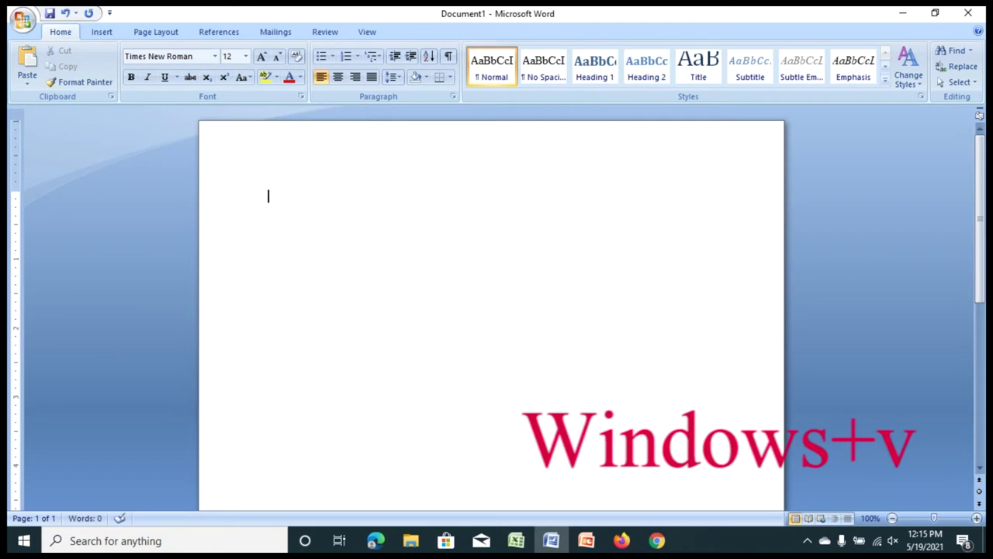
Paste the "Brick kiln workers hard at work" entry and the Nepali text entry from the clipboard history into the blank document.
key("super+v")
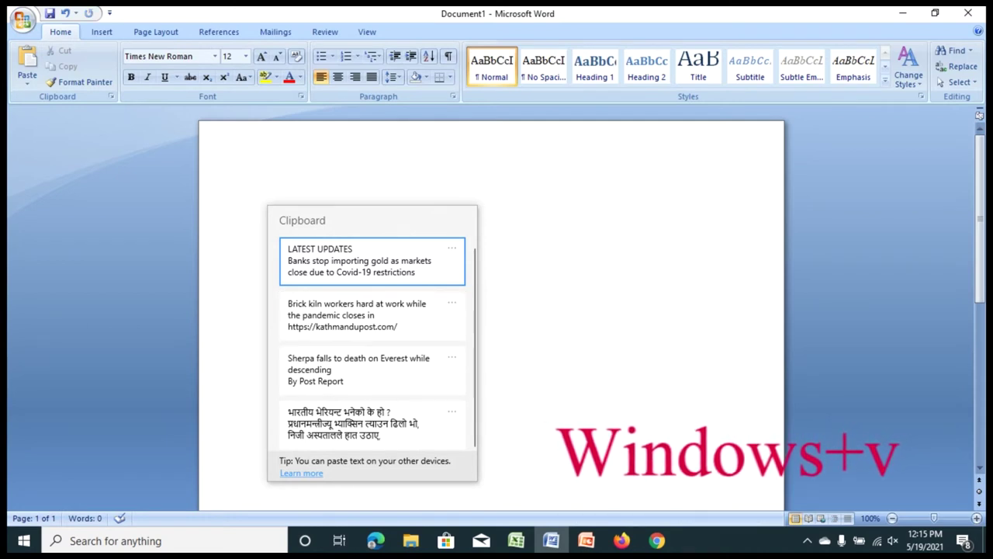
left_click(373, 315)
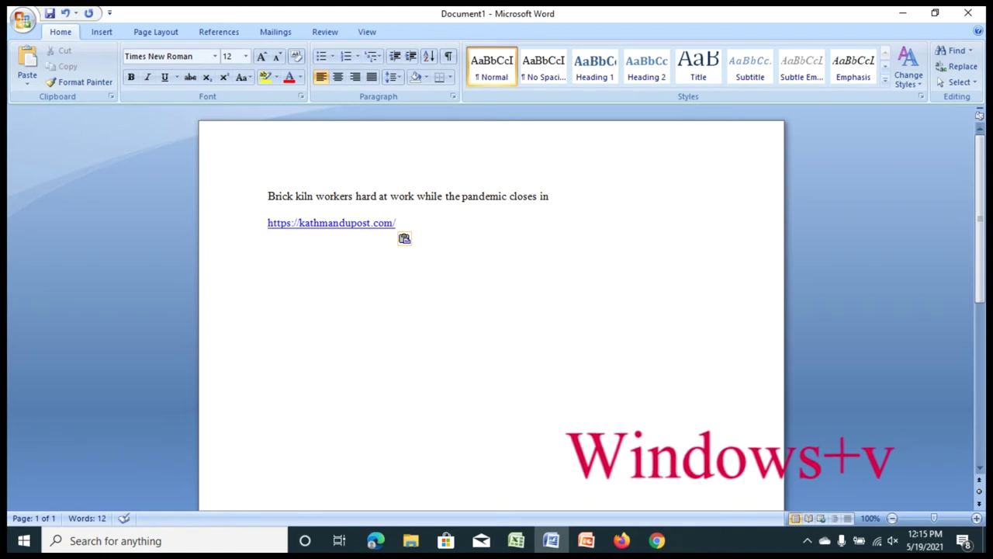
key("super+v")
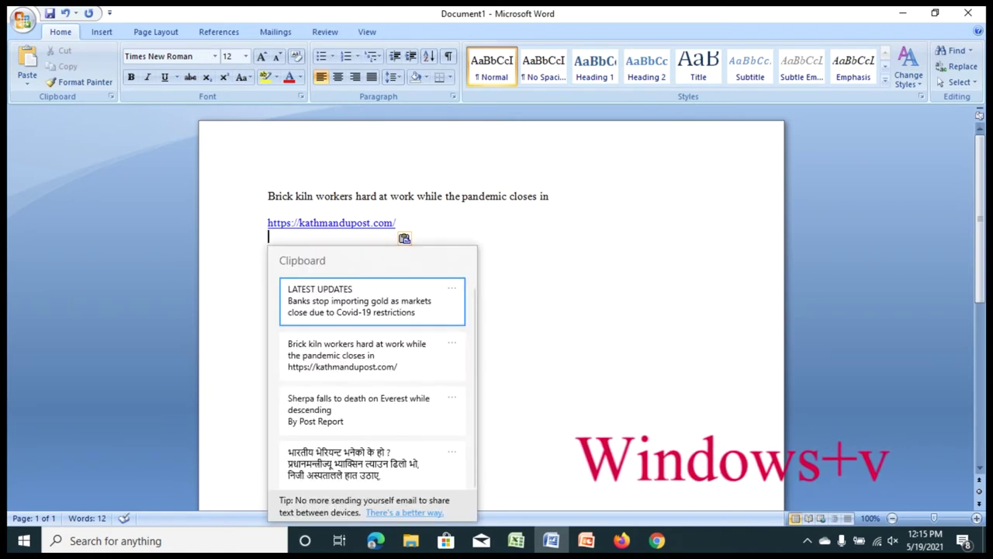
key("Down")
key("Down")
key("Down")
key("Return")
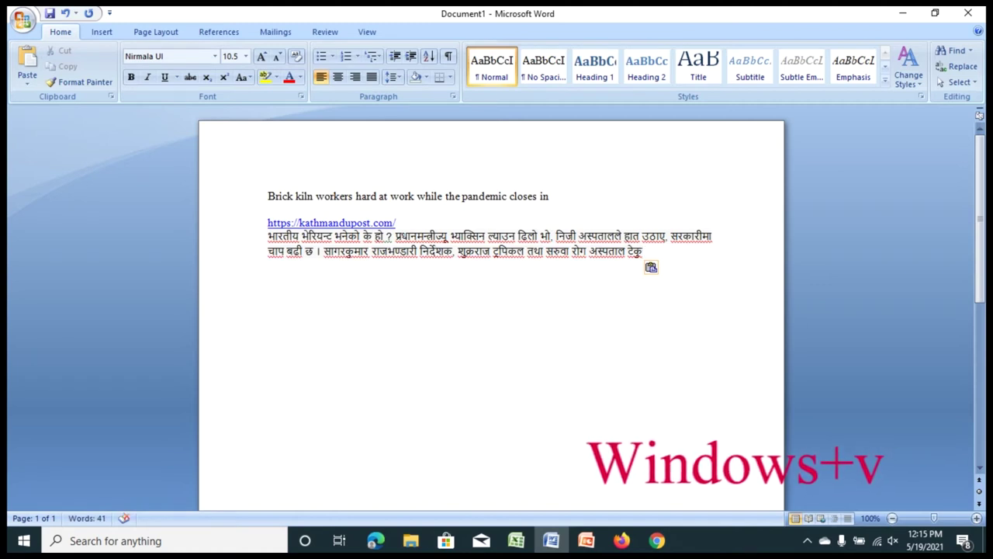
Paste the most recently copied LATEST UPDATES articles after the Nepali text, dismissing the clipboard history.
key("super+v")
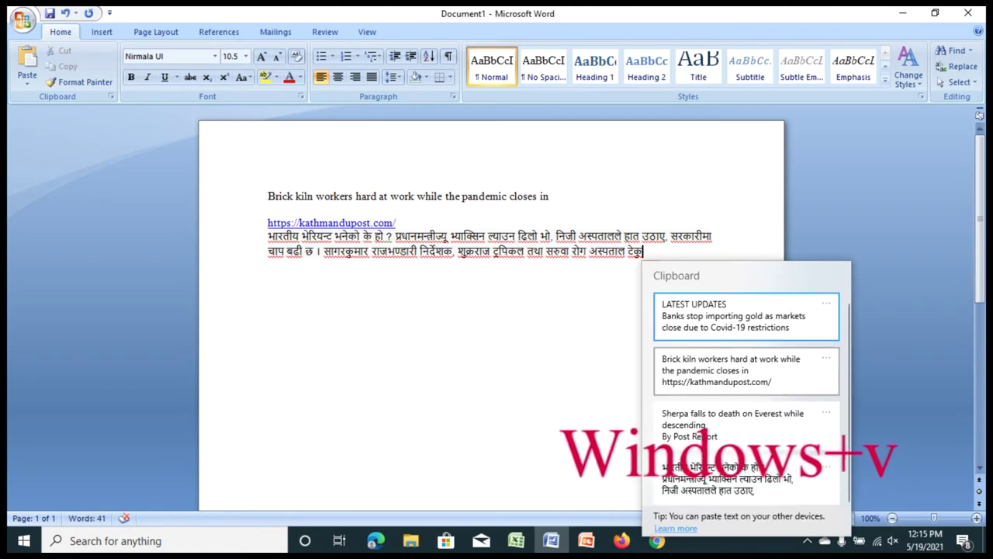
key("Escape")
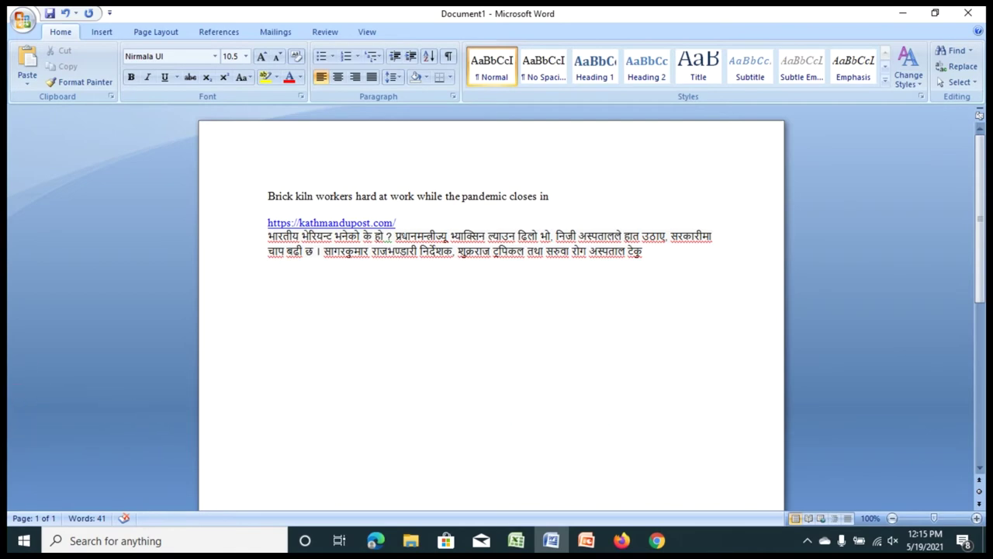
key("ctrl+v")
Cycle through the open Firefox, Chrome, Excel and Word windows, returning to the Word document.
key("alt+Tab")
key("alt+Tab")
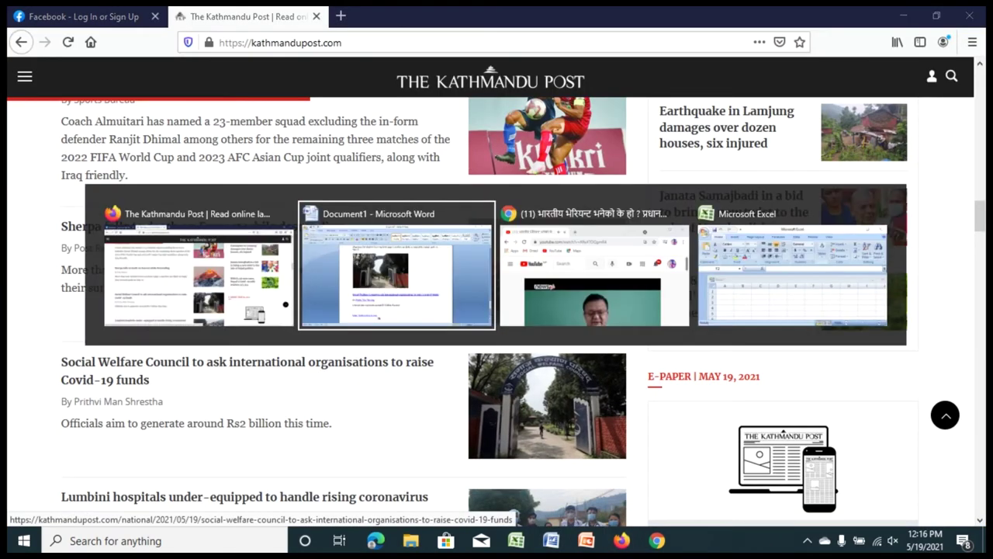
key("alt+Tab")
key("alt+Tab")
key("alt+Tab")
key("alt+Tab")
key("alt+Tab")
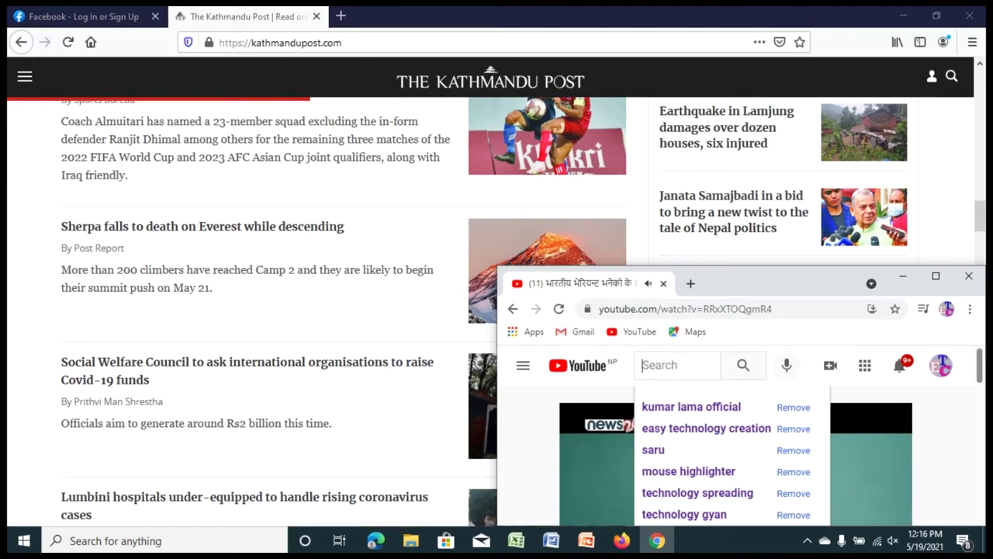
key("alt+Tab")
key("alt+Tab")
key("alt+Tab")
key("alt+Tab")
key("alt+Tab")
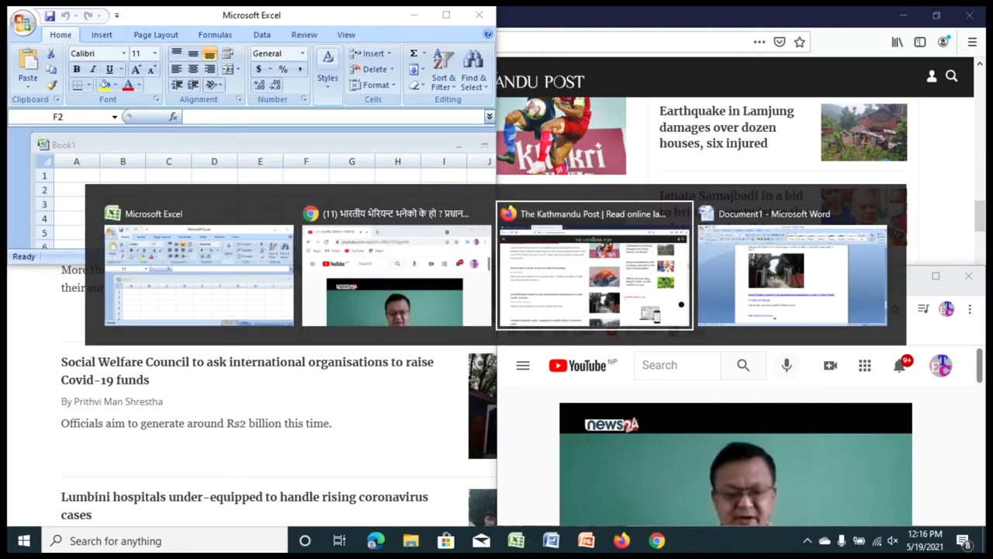
key("alt+Tab")
key("alt+Tab")
key("alt+Tab")
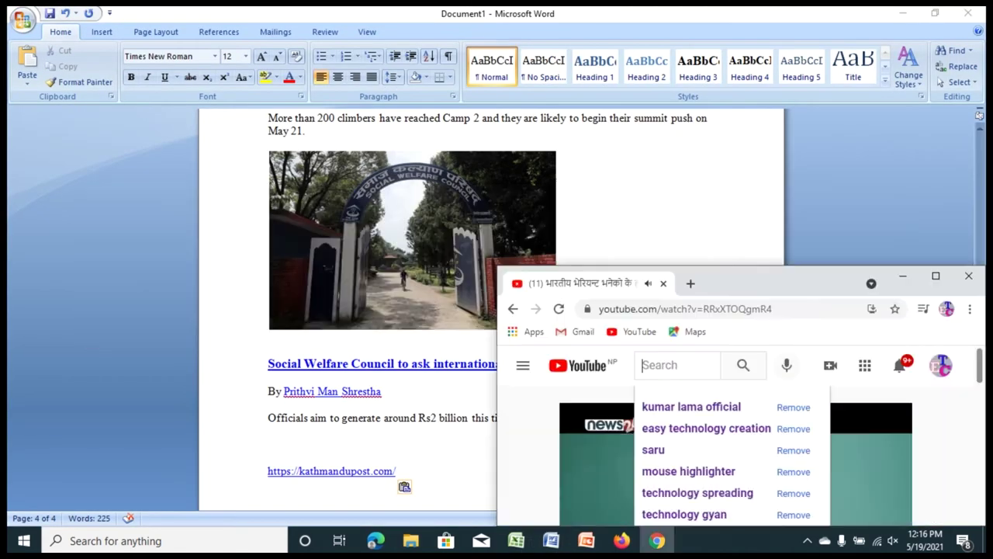
key("alt+Tab")
key("alt+Tab")
key("alt+Tab")
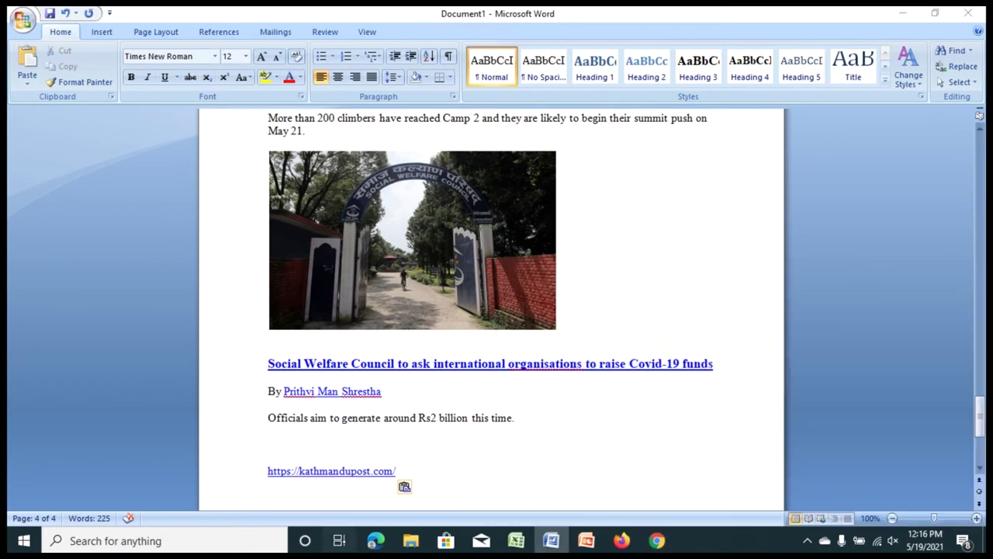
Create two additional virtual desktops in Task View and open This PC on Desktop 3.
left_click(339, 540)
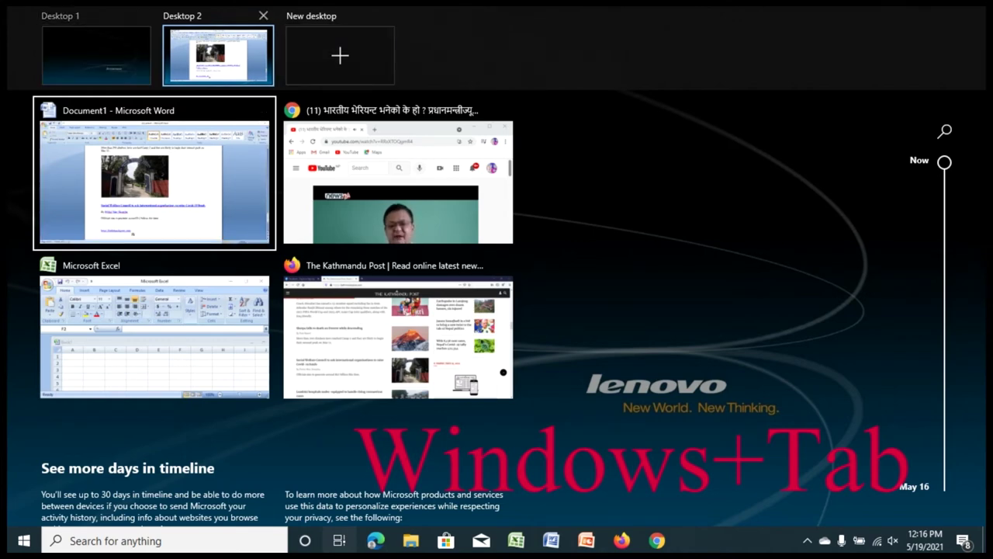
key("ctrl+super+d")
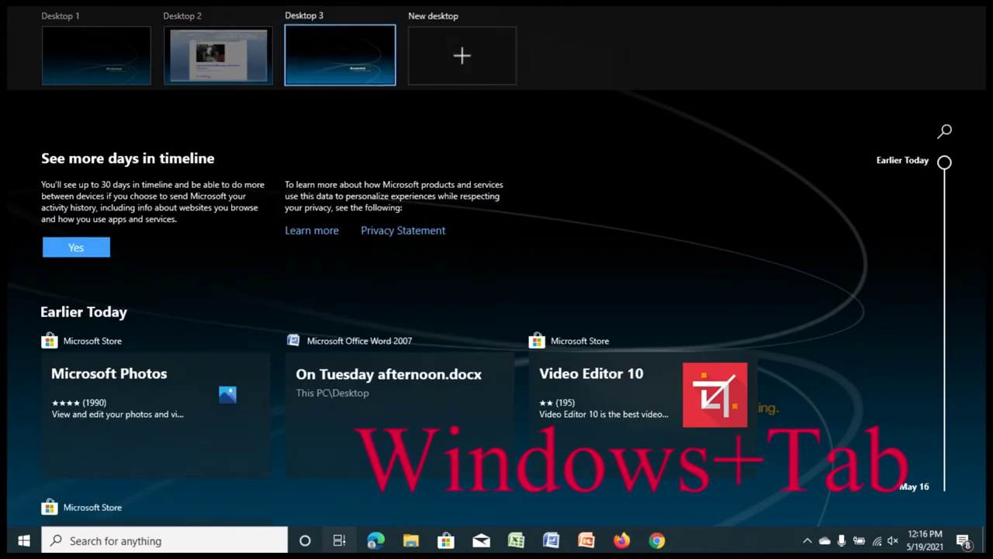
key("ctrl+super+d")
key("Escape")
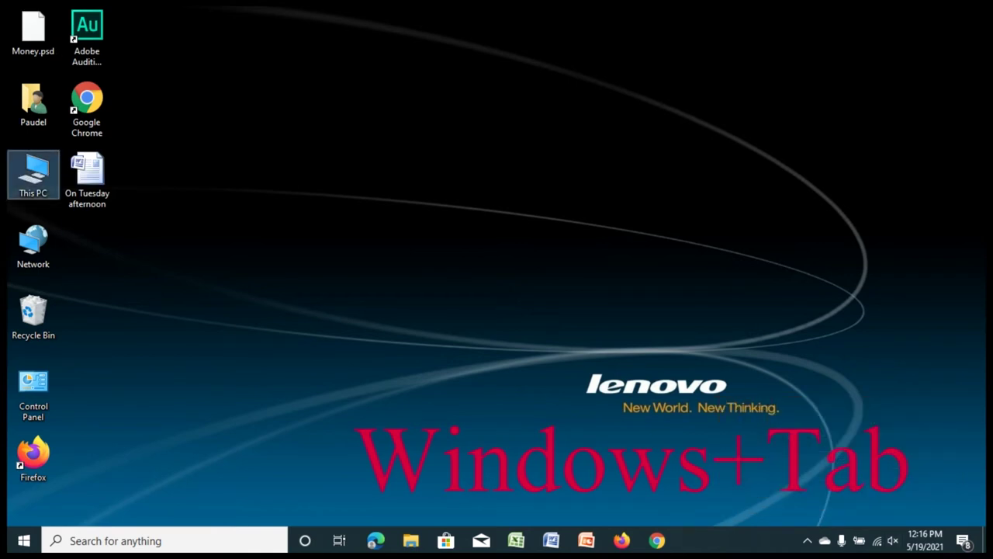
key("Return")
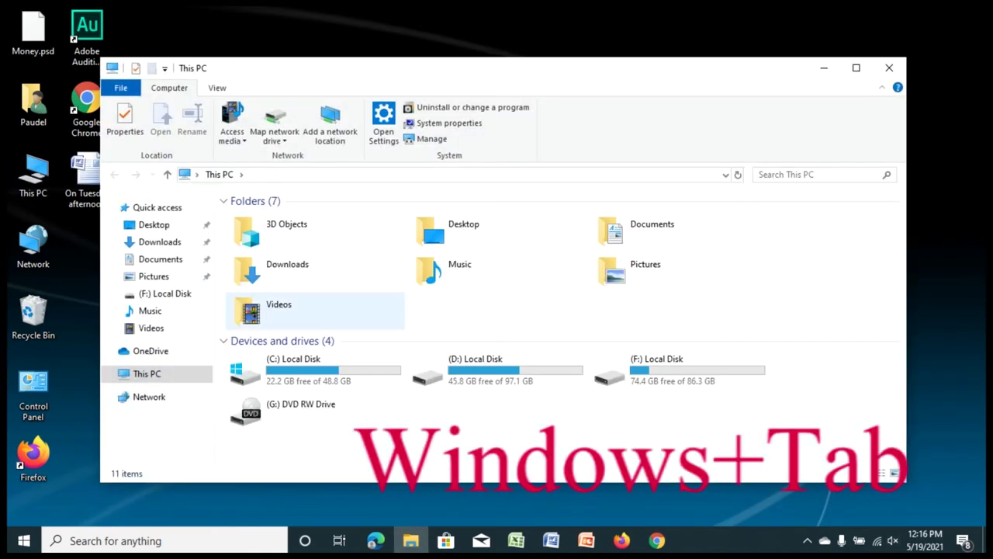
Switch to Desktop 2 and look through the pasted articles in the Word document from its end back to LATEST UPDATES.
key("super+Tab")
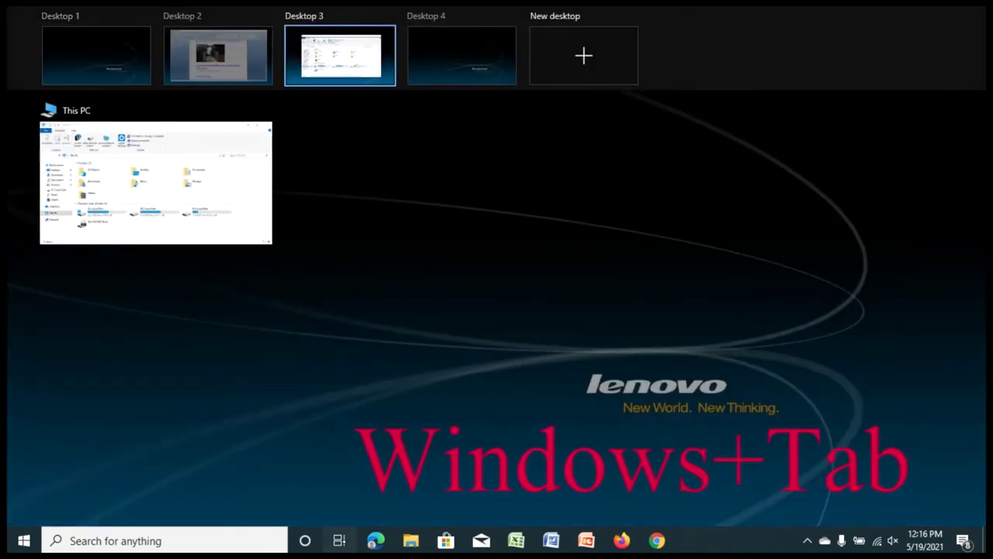
left_click(218, 54)
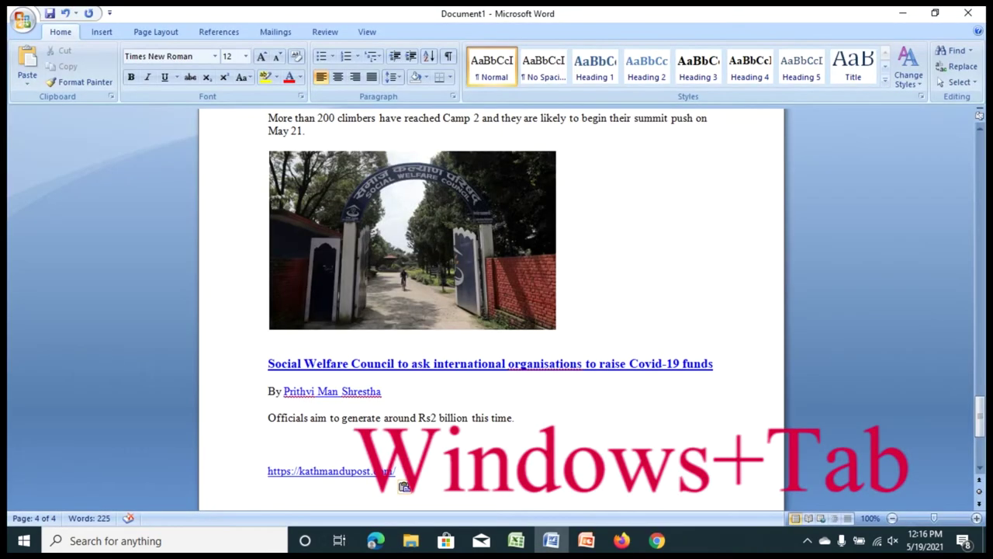
scroll(490, 310, "down", 6)
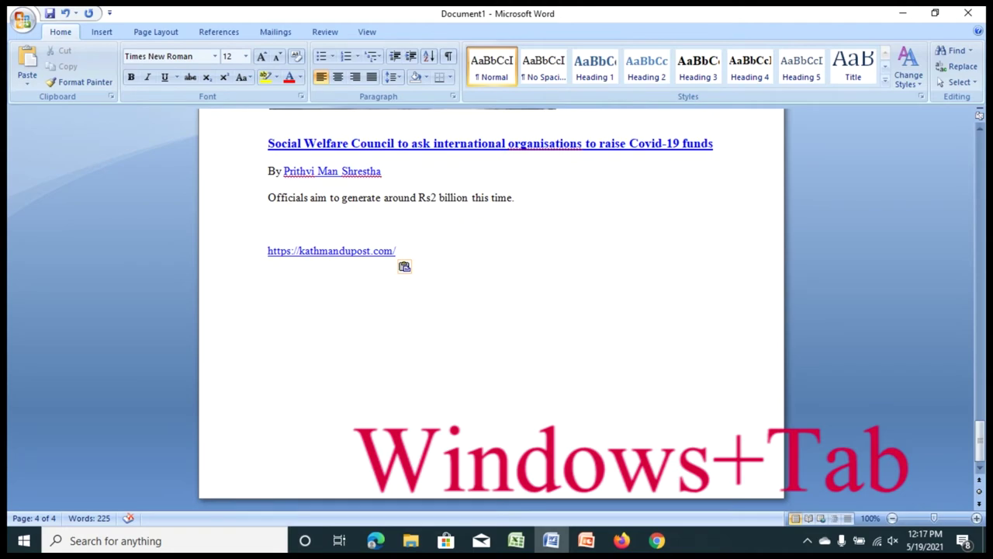
scroll(490, 311, "up", 18)
scroll(490, 310, "up", 20)
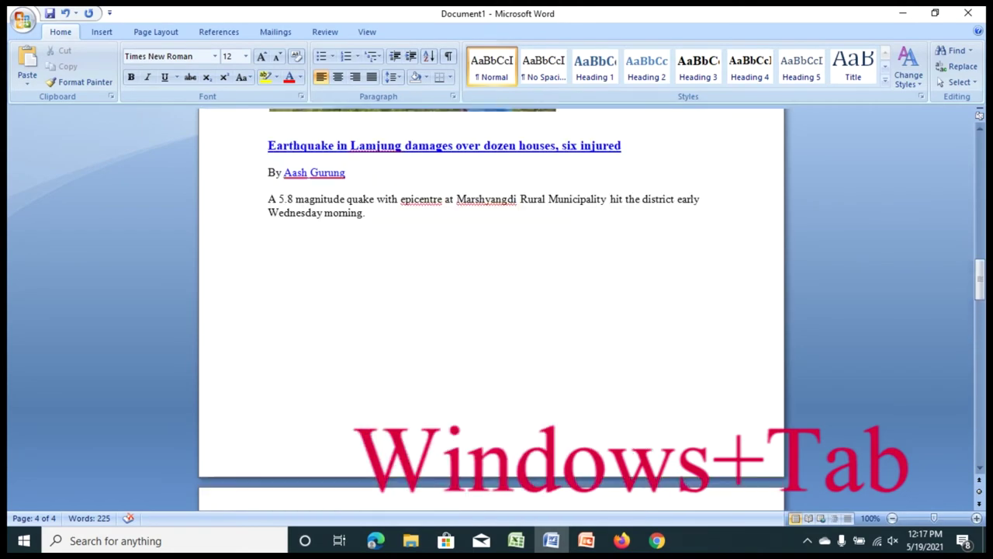
scroll(490, 310, "up", 9)
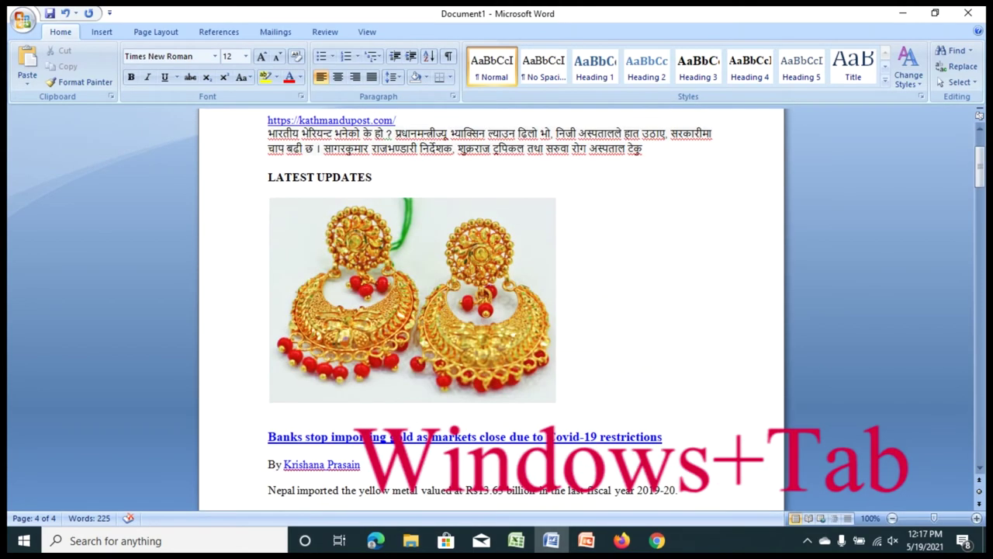
Switch to Desktop 4 and open Firefox there.
key("super+Tab")
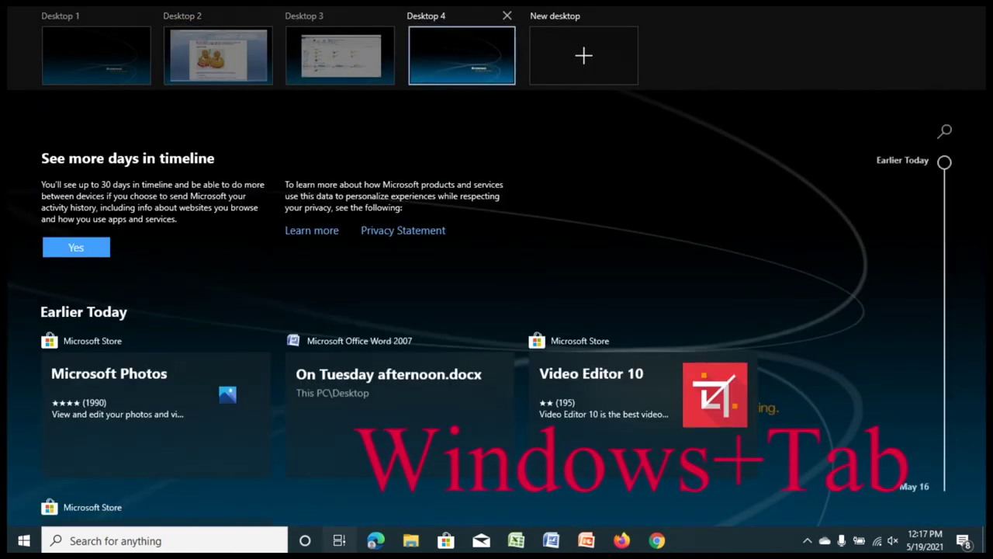
left_click(462, 55)
left_click(87, 108)
left_click(87, 37)
left_click(33, 458)
key("Return")
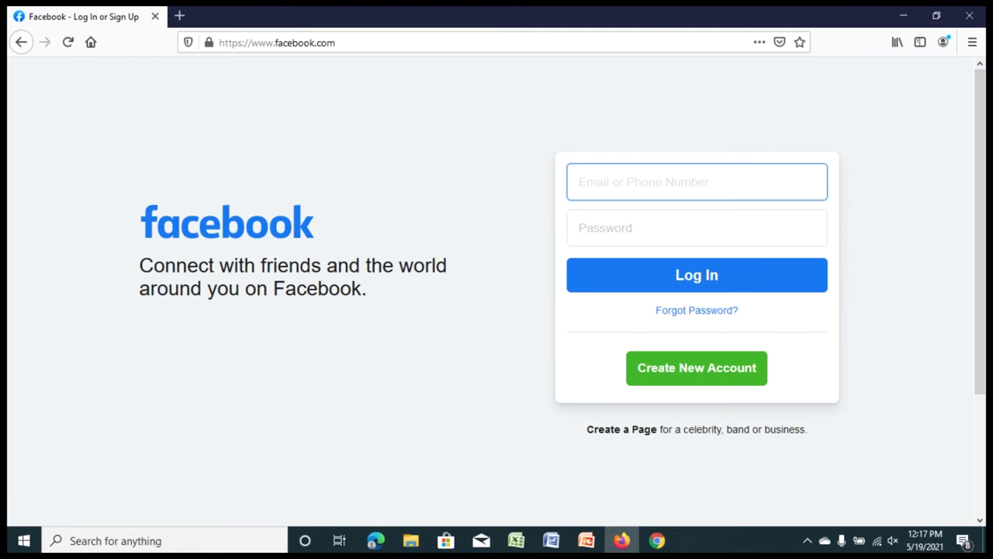
Check which windows can be switched to on Desktop 4 and review all virtual desktops in Task View.
key("alt+Tab")
key("alt+Tab")
key("alt+Tab")
key("super+Tab")
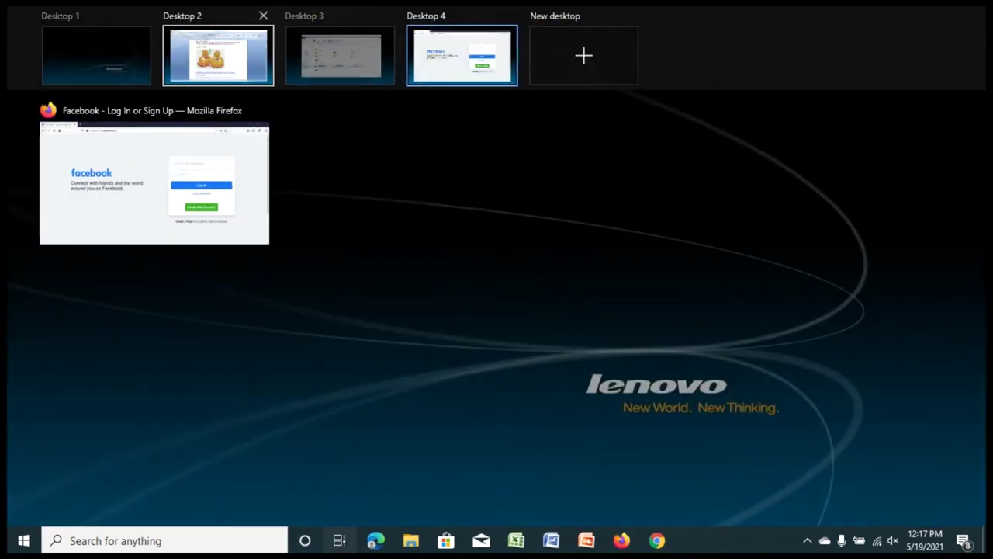
mouse_move(339, 56)
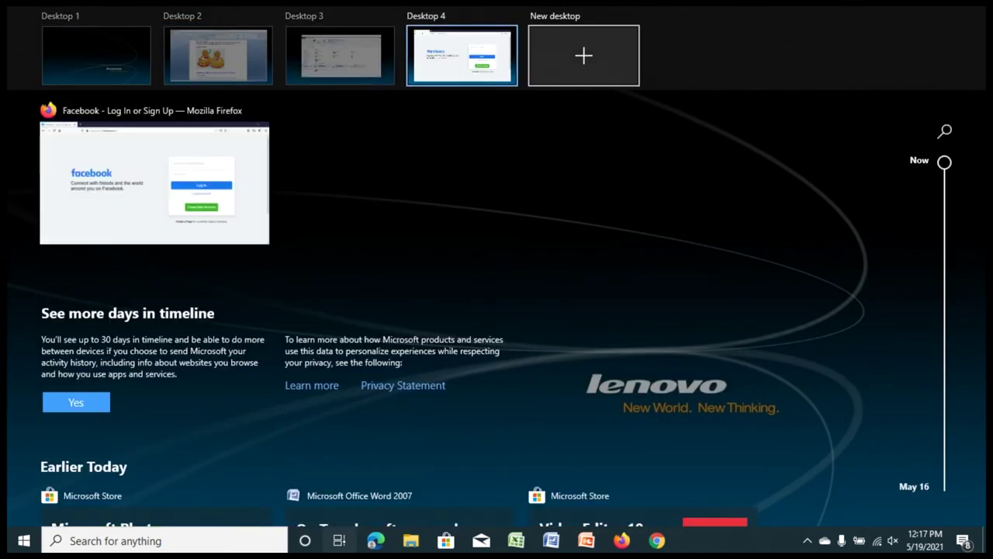
mouse_move(96, 55)
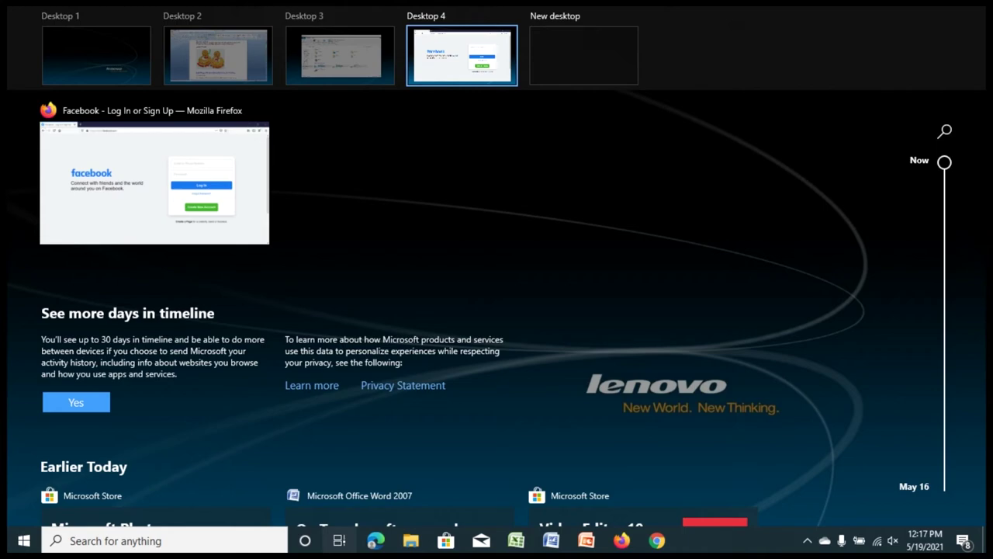
key("Escape")
Minimize all windows on Desktop 4 to show the desktop, and review the virtual desktops in Task View.
key("super+d")
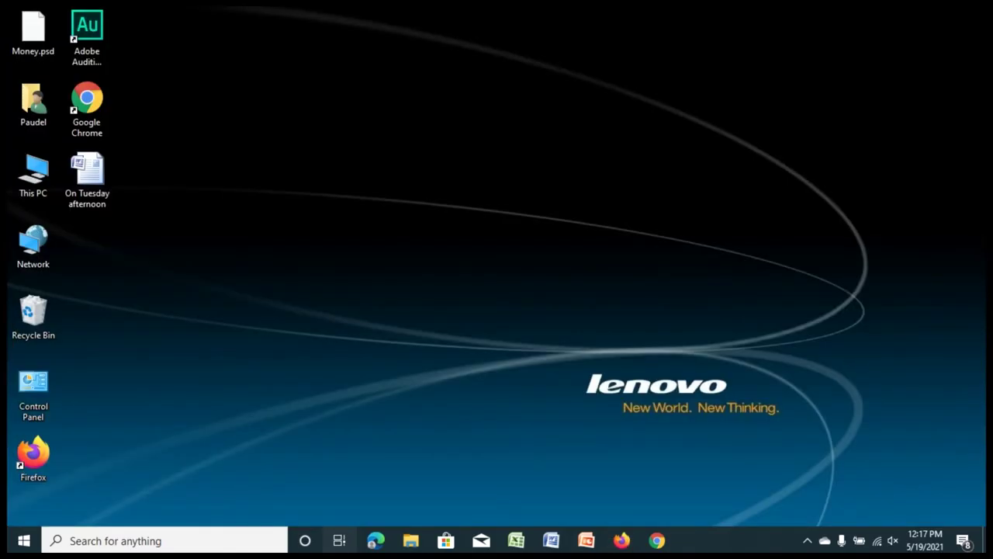
key("super+Tab")
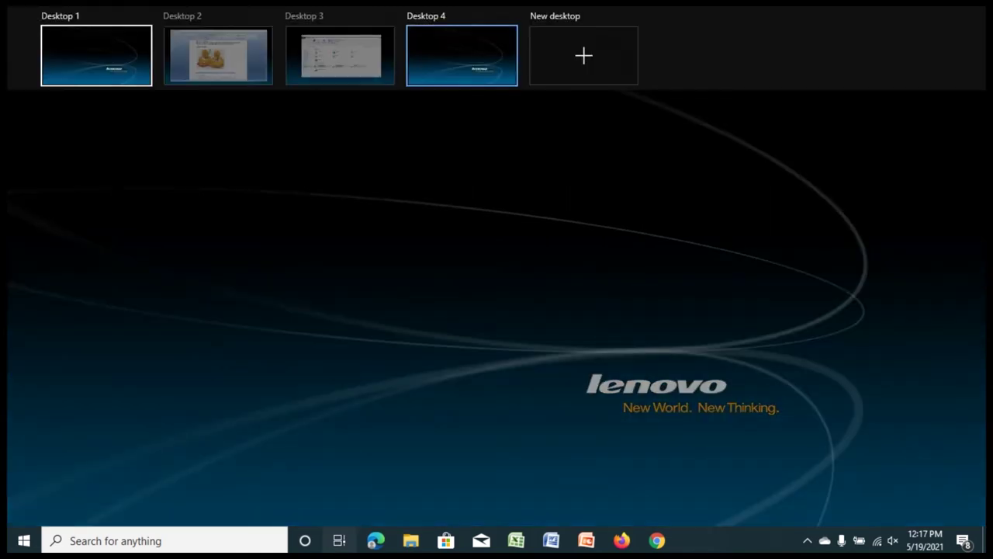
key("super+Tab")
key("super+Tab")
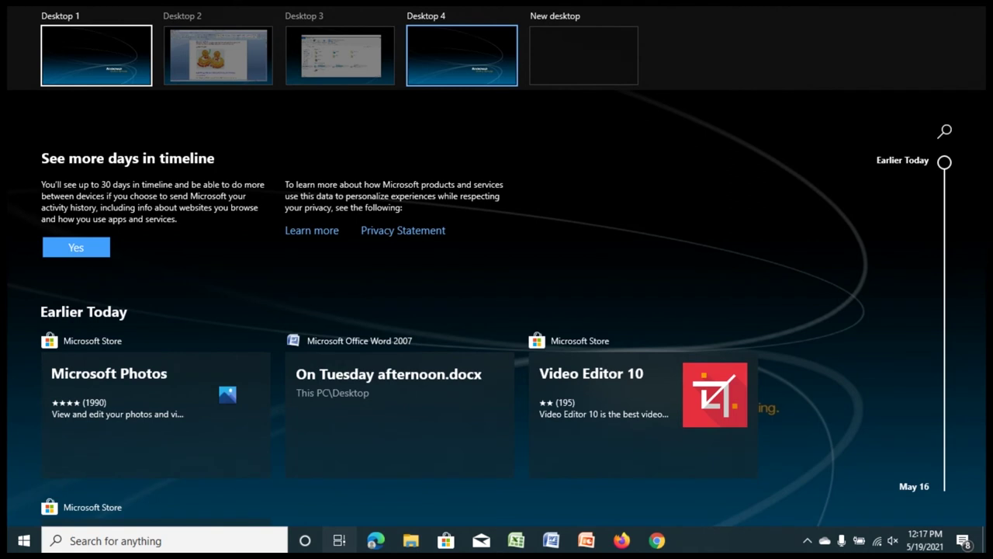
key("super+Tab")
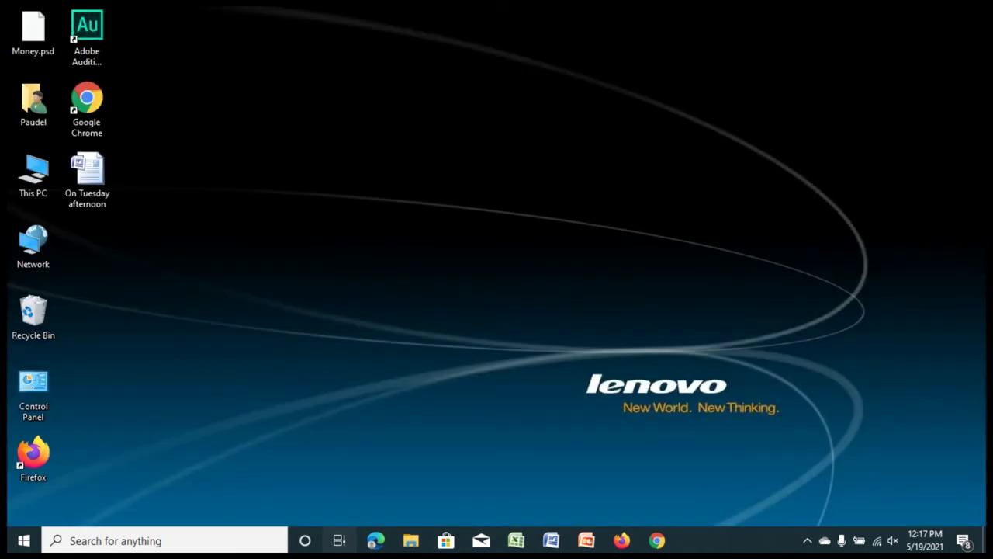
left_click(34, 457)
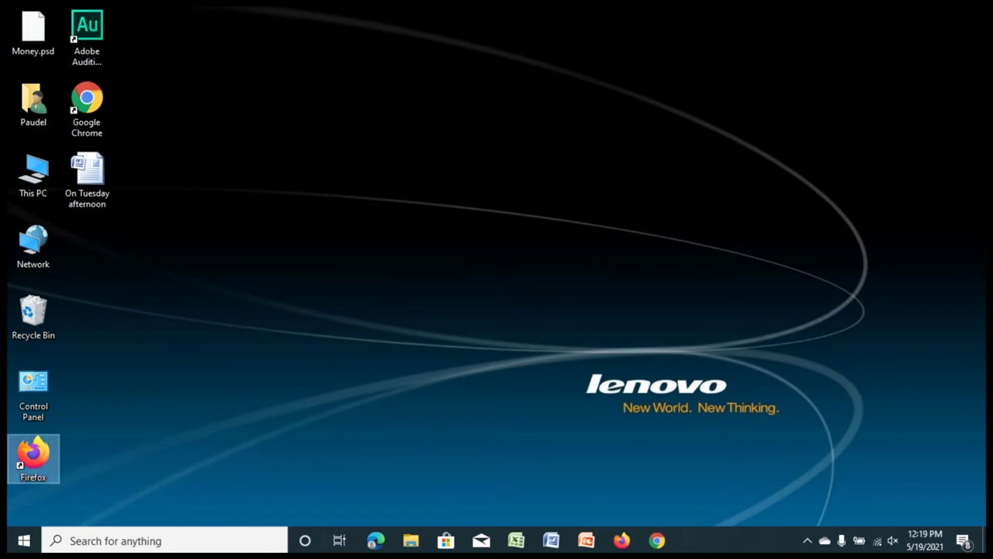
right_click(425, 214)
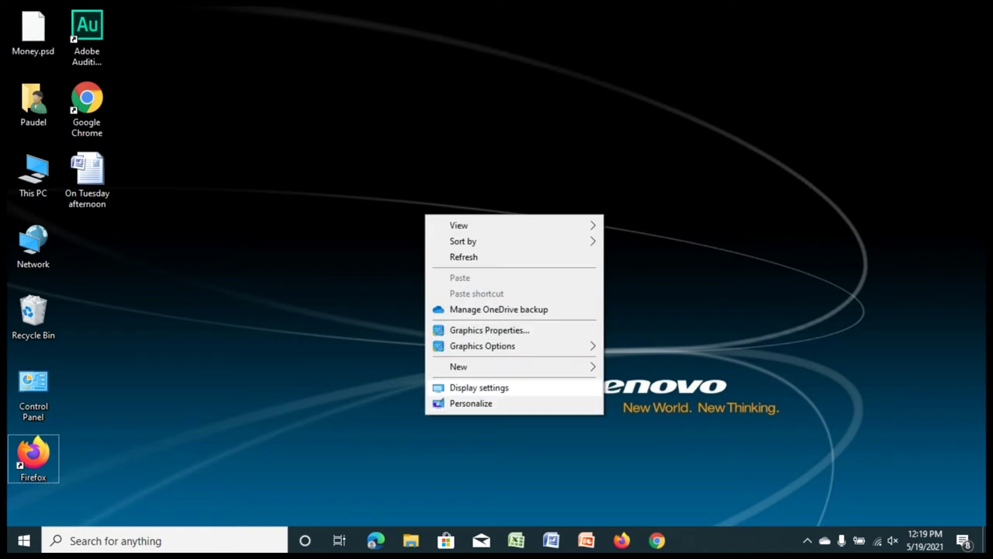
left_click(478, 387)
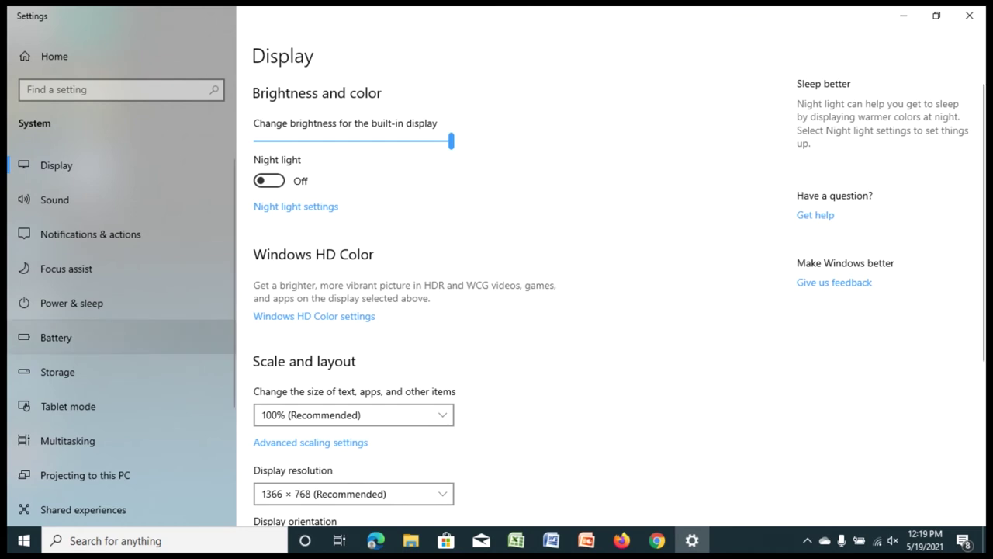
left_click(58, 371)
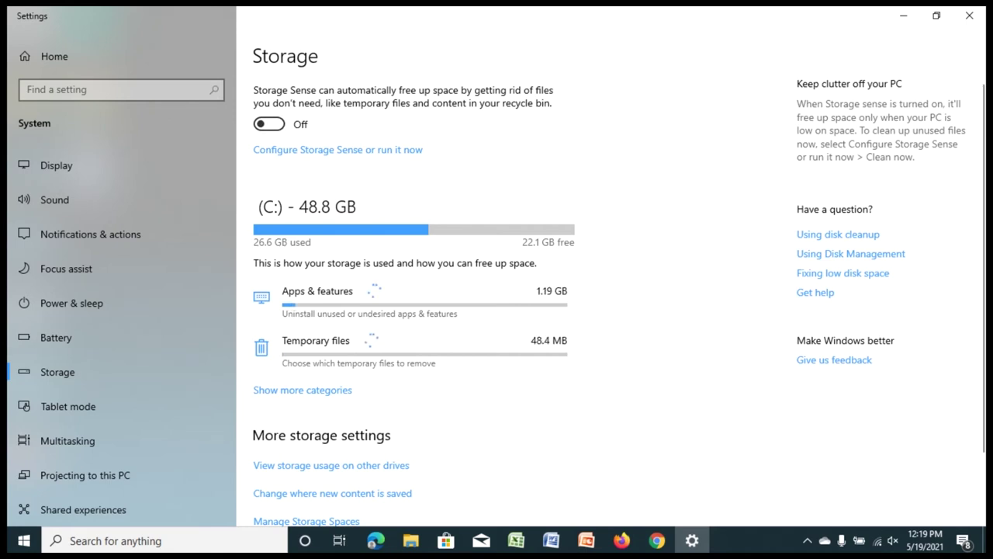
key("alt+F4")
Open the Storage page in the system settings, turn on Storage Sense and open its configuration page.
right_click(425, 216)
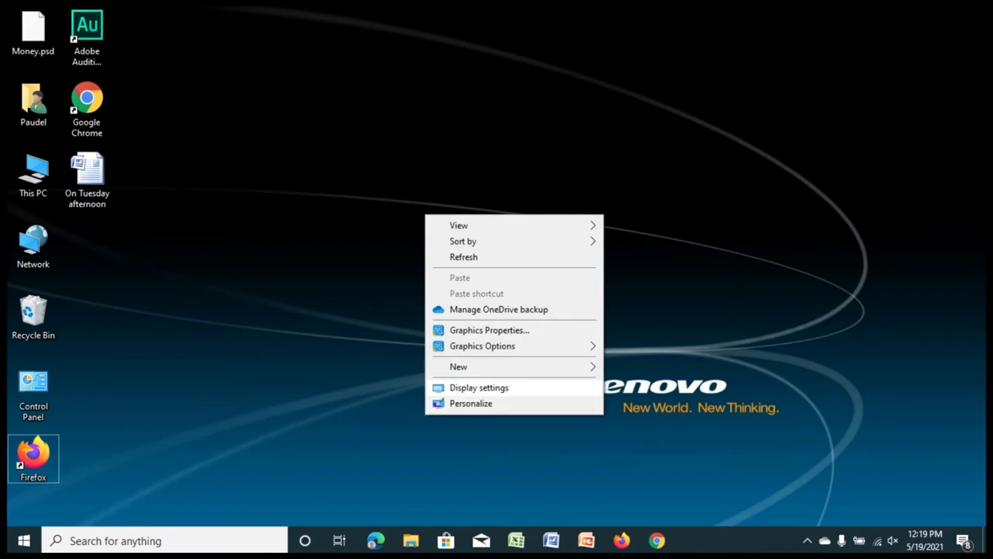
left_click(478, 387)
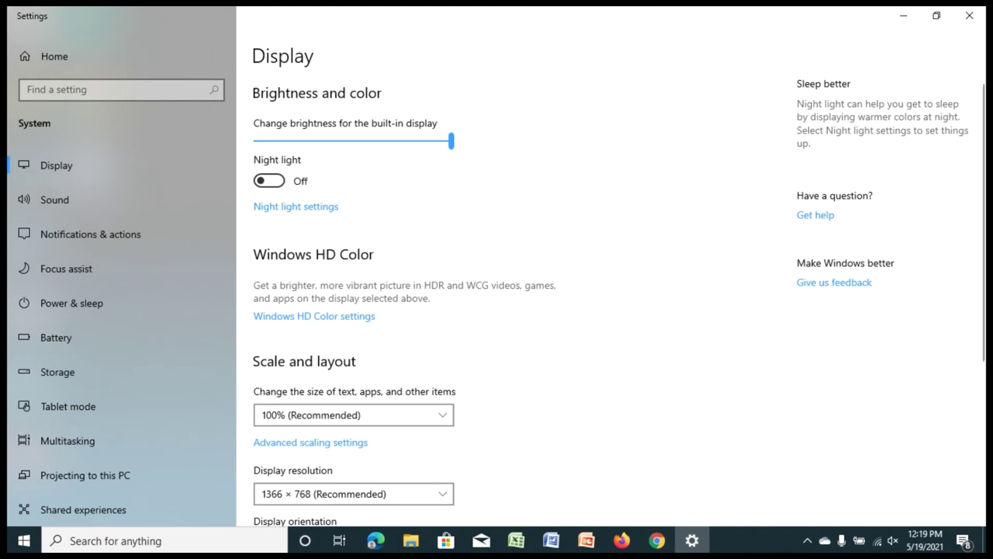
left_click(57, 372)
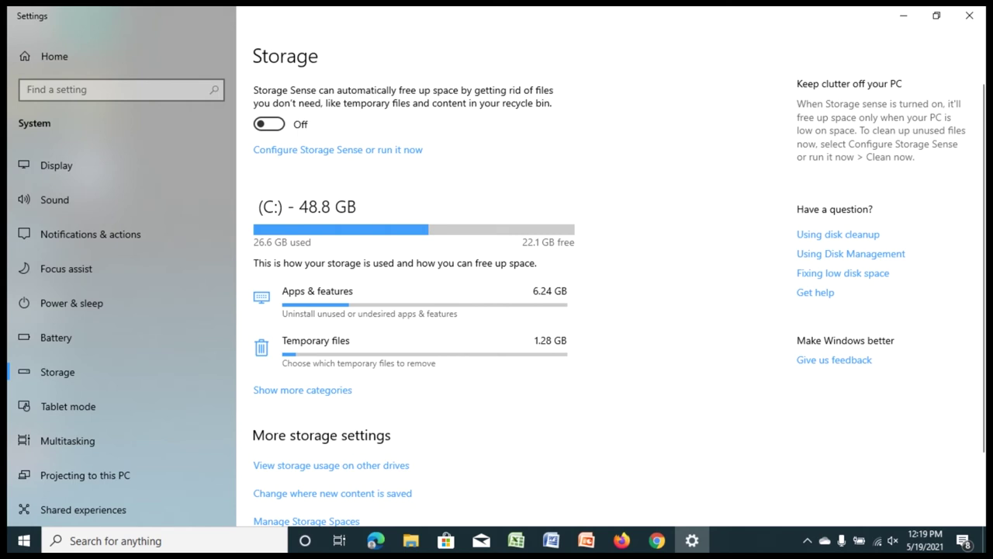
left_click(268, 124)
left_click(338, 149)
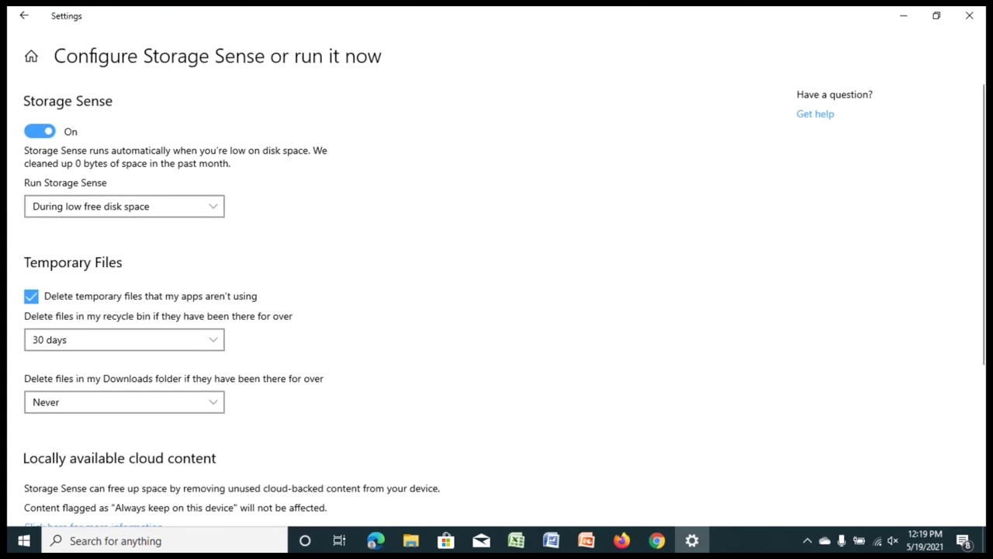
Examine the Storage Sense options, including the available periods for recycle bin deletion and for making OneDrive content online-only.
scroll(497, 311, "down", 5)
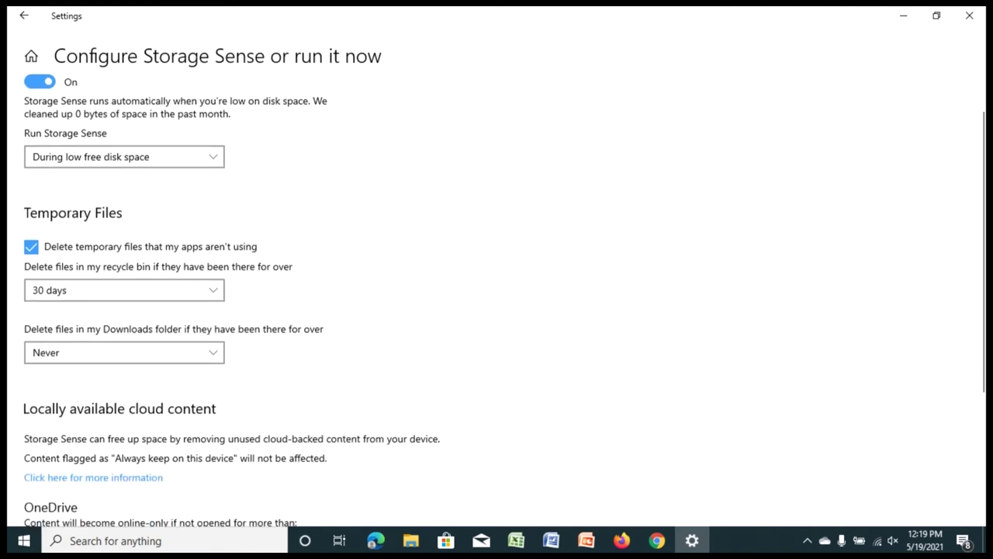
scroll(496, 311, "up", 2)
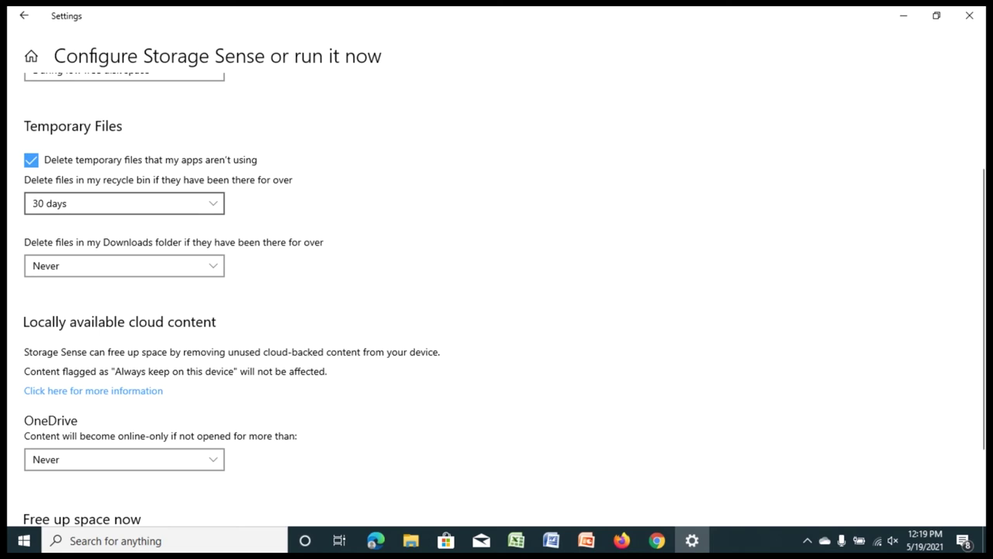
left_click(124, 204)
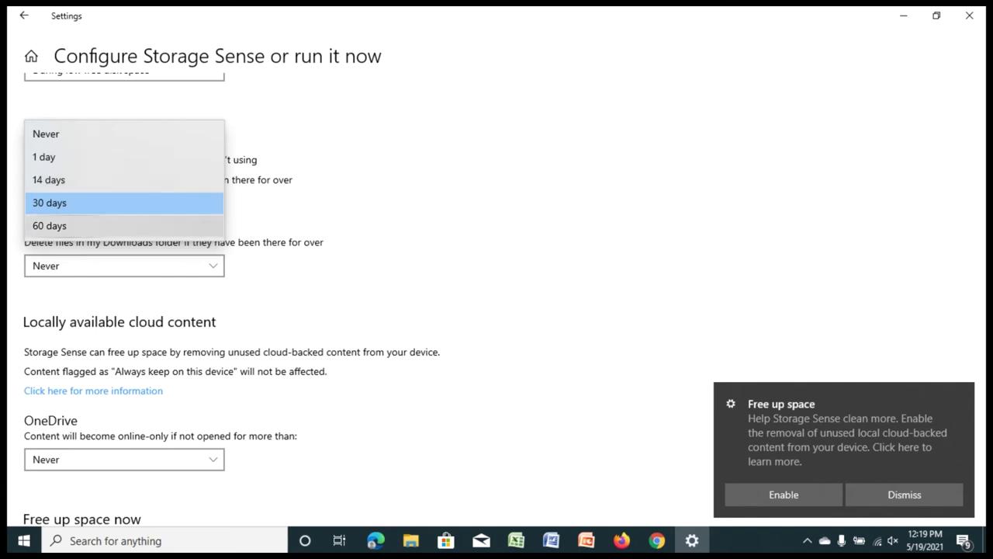
key("Escape")
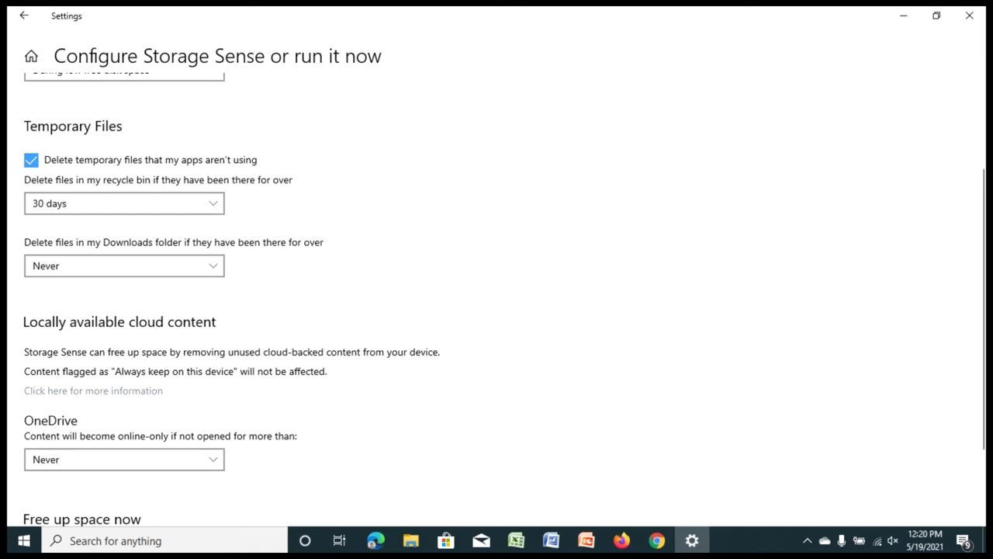
scroll(497, 311, "down", 1)
left_click(124, 353)
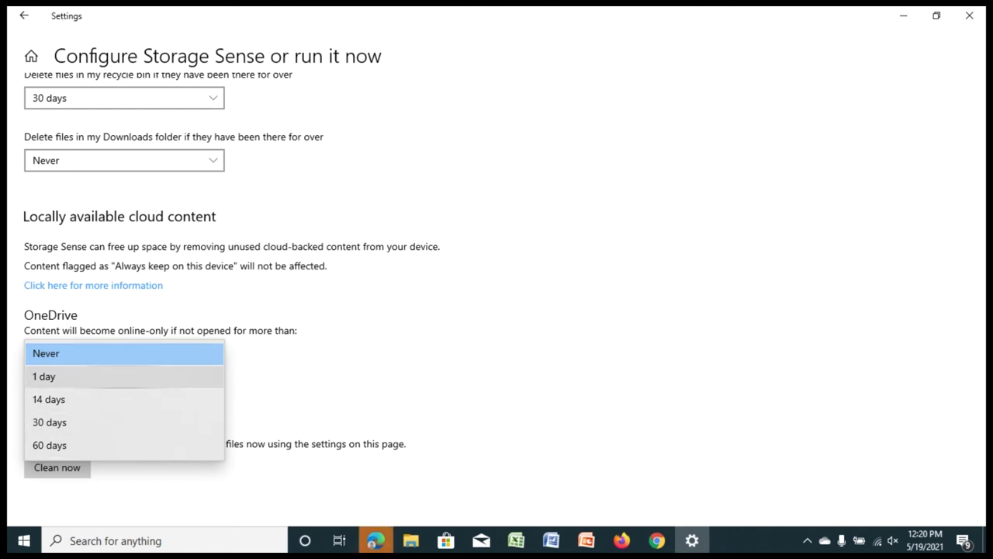
key("Escape")
scroll(496, 295, "up", 3)
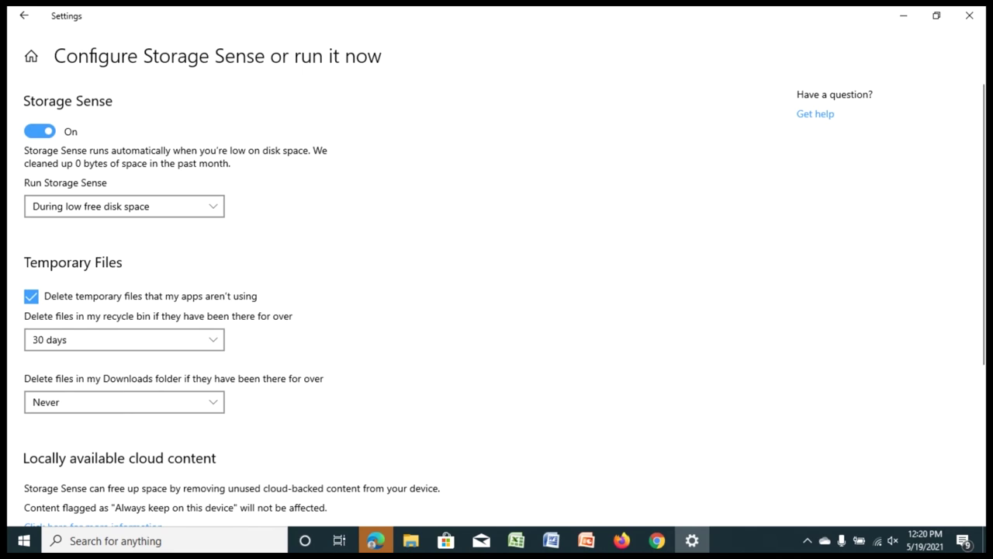
Search Windows for "sce" and open Snipping Tool over the Storage settings page.
key("alt+F4")
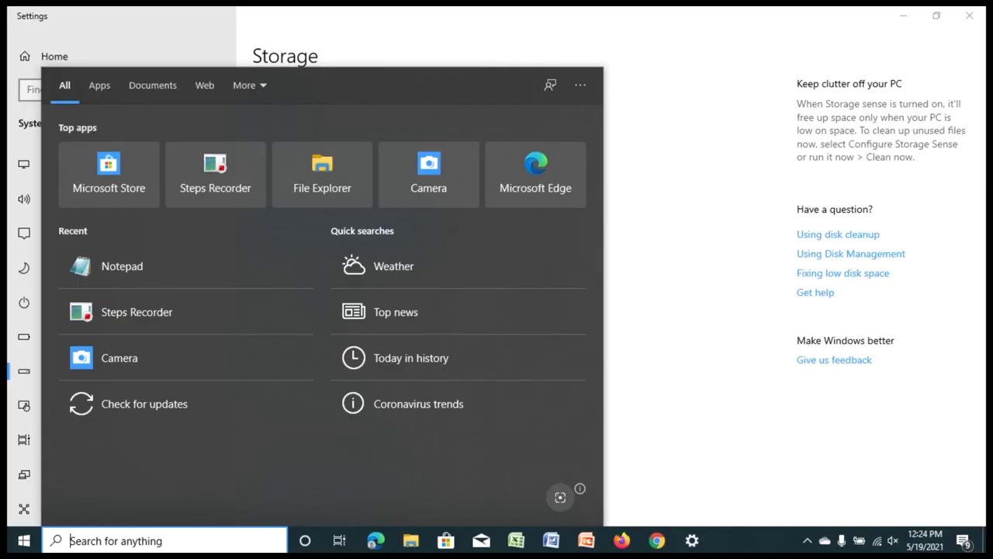
type("sce")
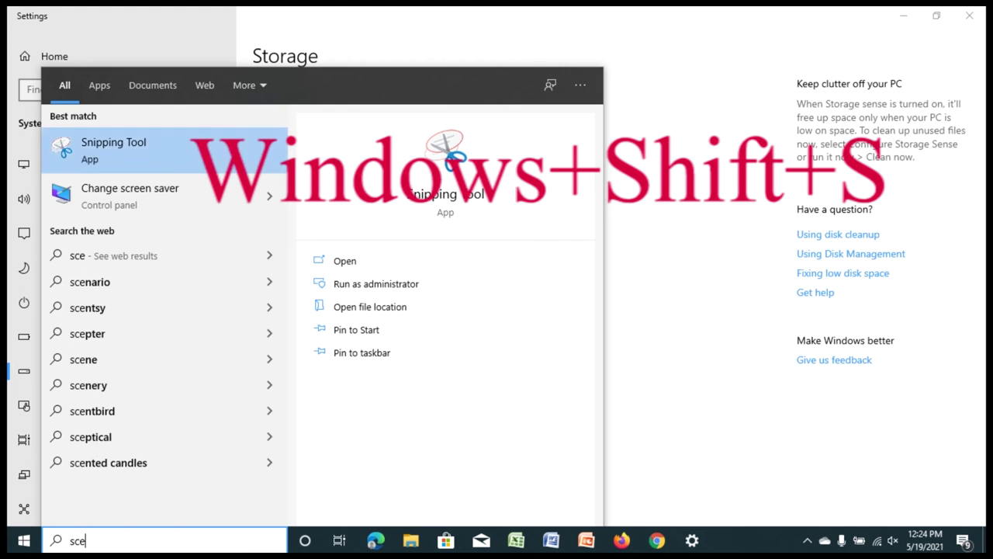
key("Return")
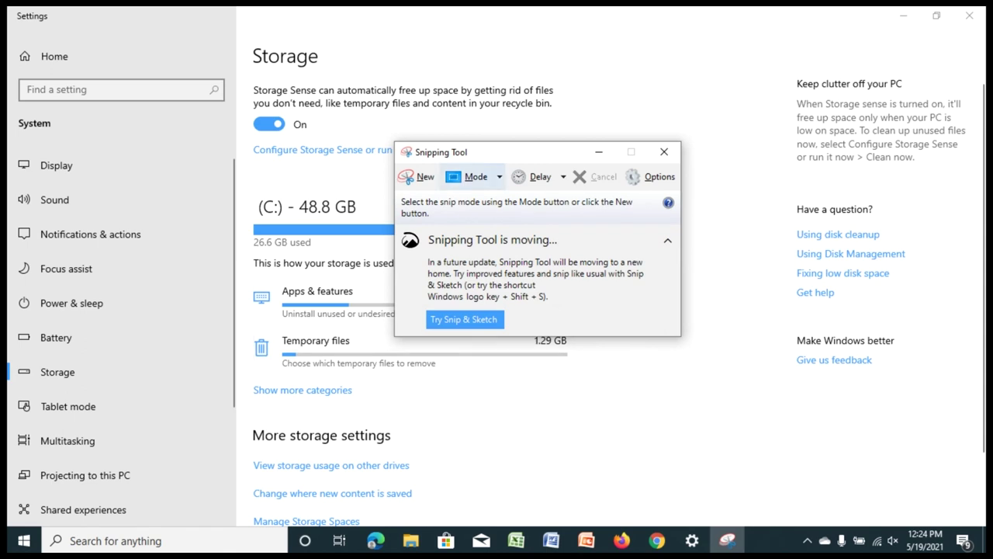
Set the snip mode to Free-form Snip and capture an irregular area of the Storage settings page.
key("alt+m")
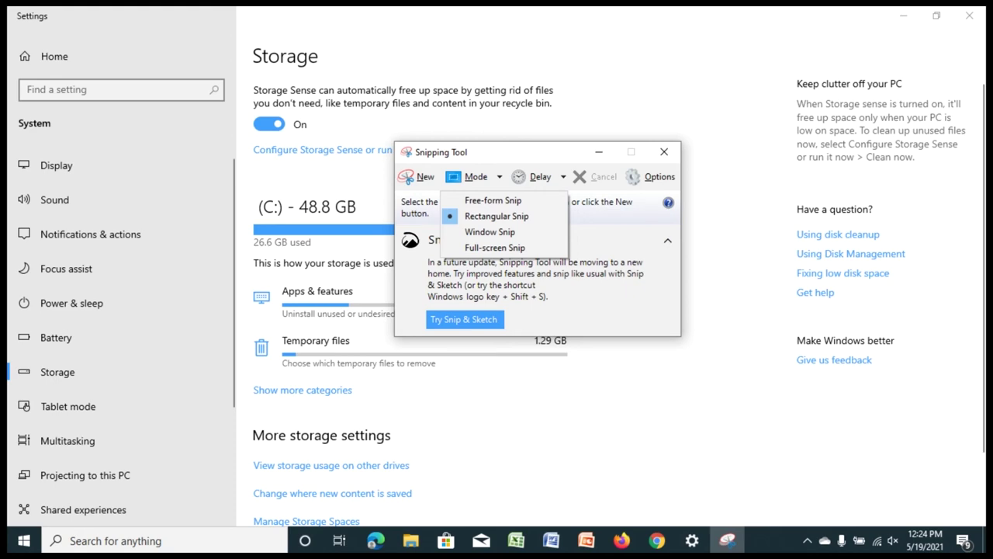
key("Up")
key("Return")
mouse_move(67, 23)
left_mouse_down()
mouse_move(584, 434)
mouse_move(661, 8)
mouse_move(313, 225)
left_mouse_up()
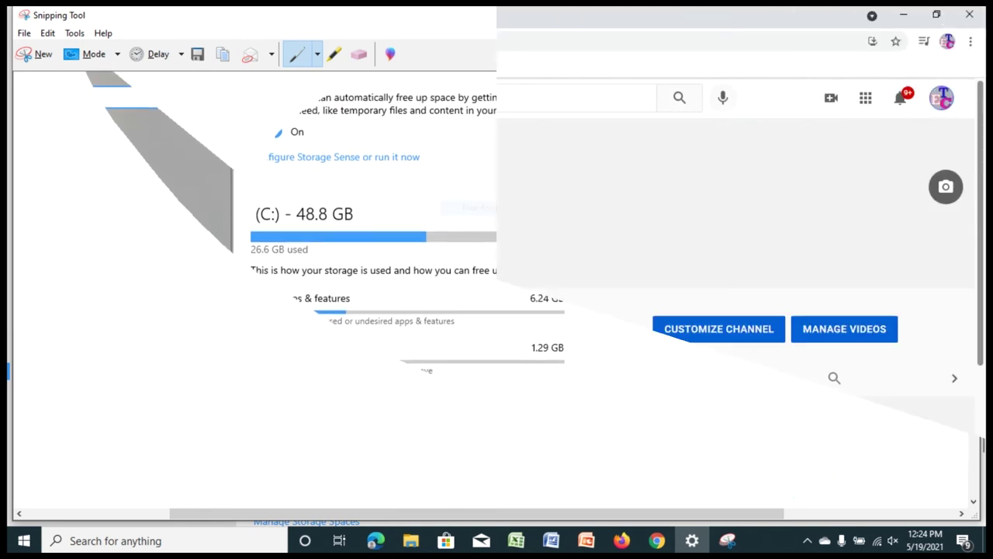
Capture a free-form snip of the YouTube channel's Videos page and paste it into a blank Word document.
scroll(577, 310, "down", 3)
scroll(577, 310, "up", 3)
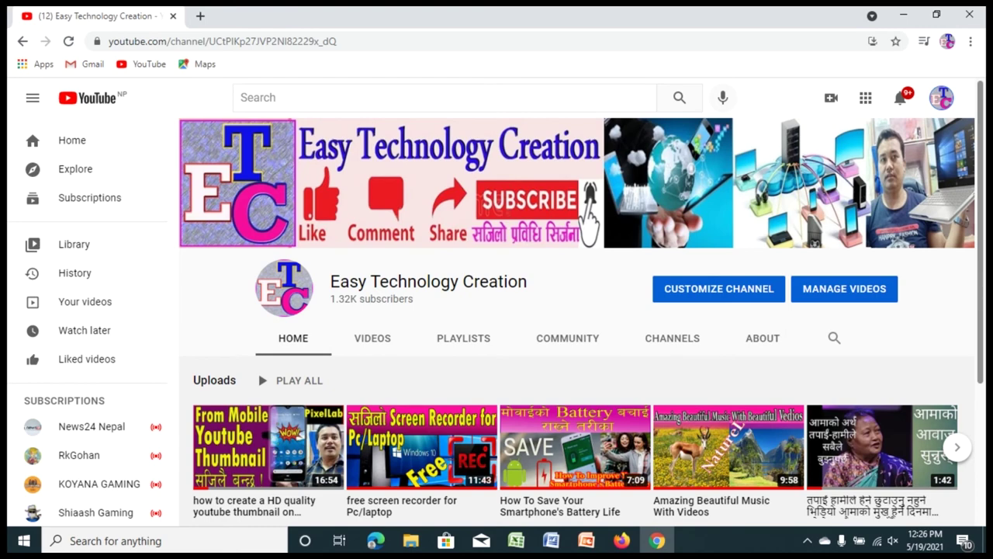
key("super+shift+s")
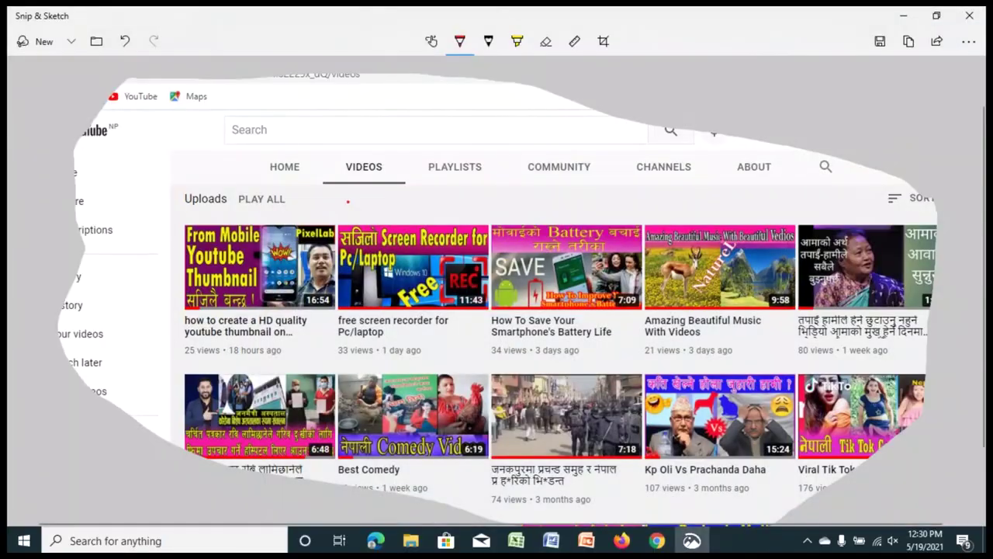
left_click(551, 541)
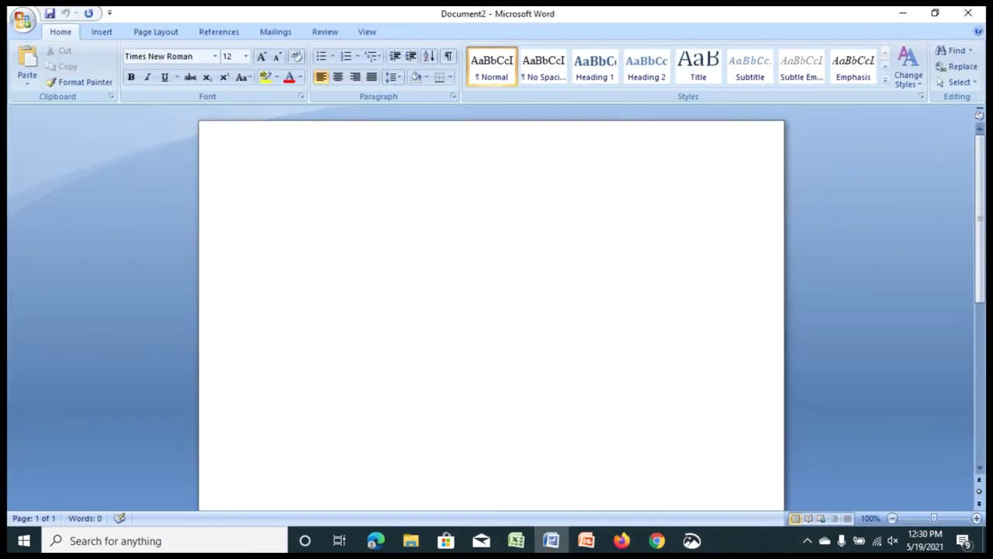
key("ctrl+v")
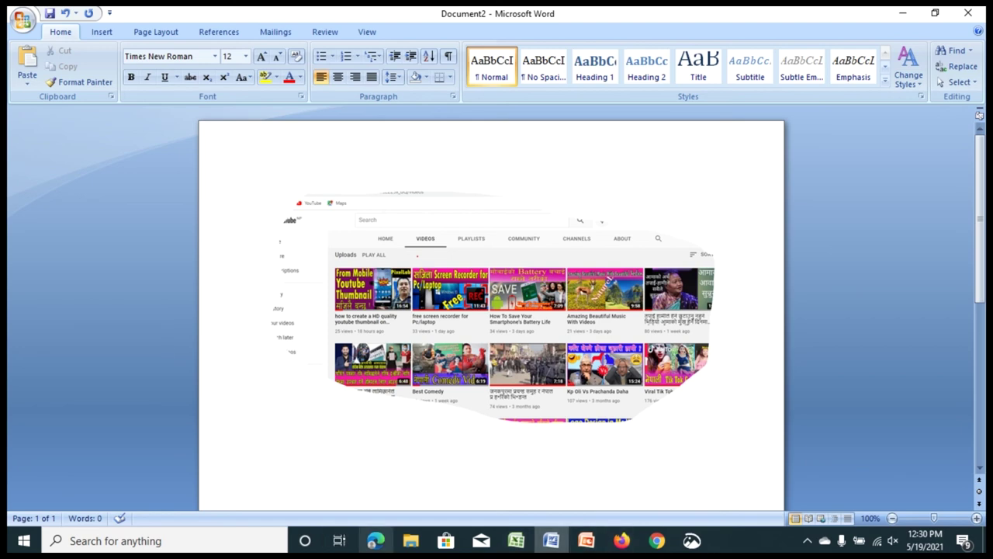
key("super+shift+s")
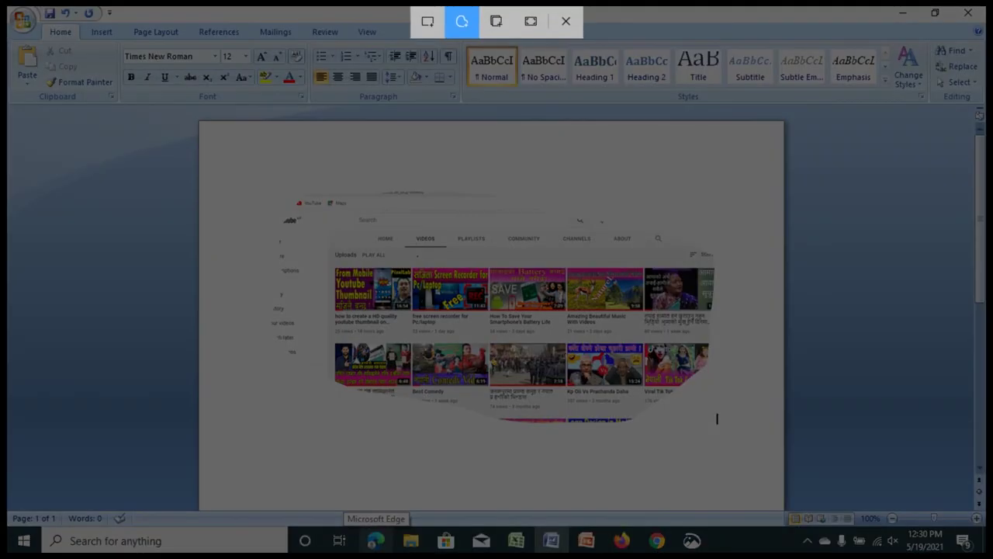
left_click(428, 21)
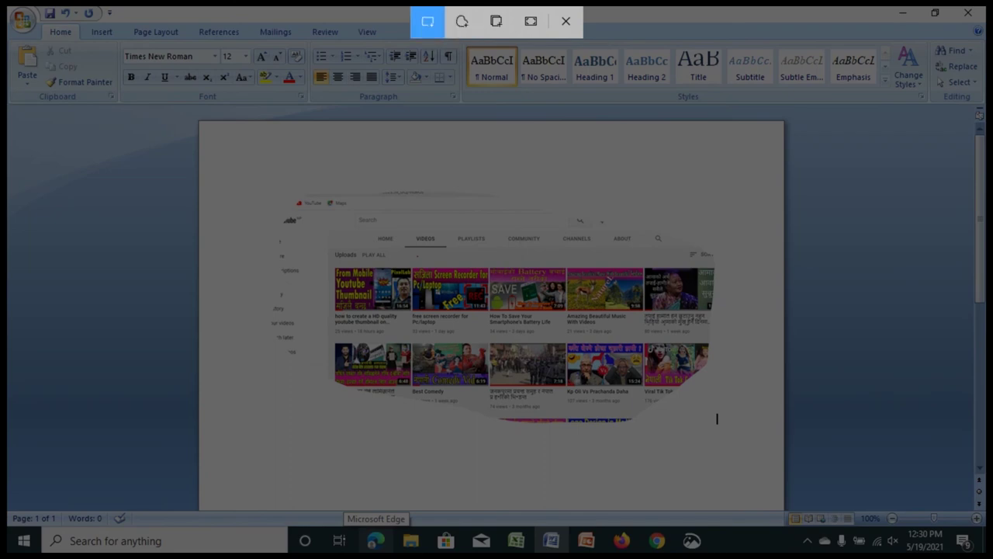
key("Escape")
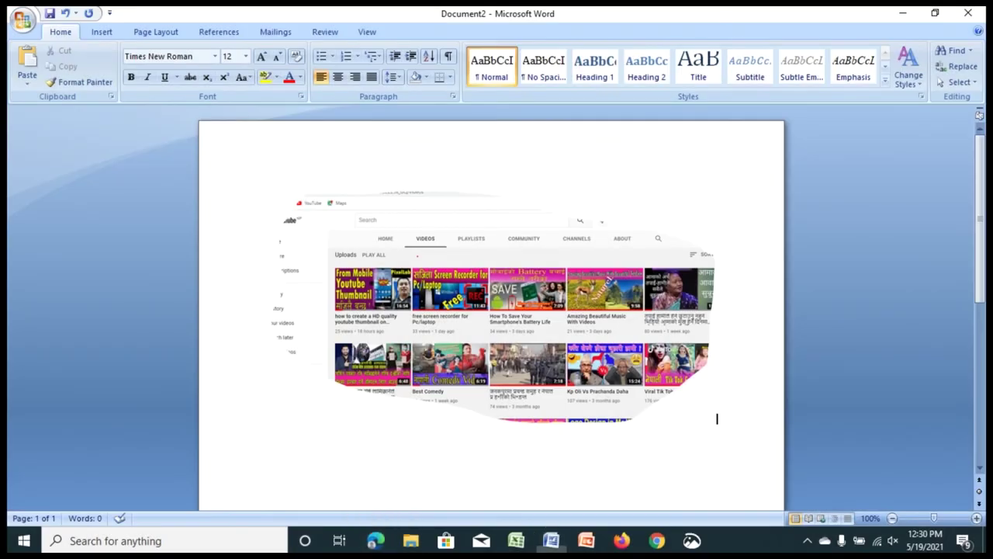
Switch to Chrome, select everything on the YouTube channel page and capture the full screen.
left_click(657, 540)
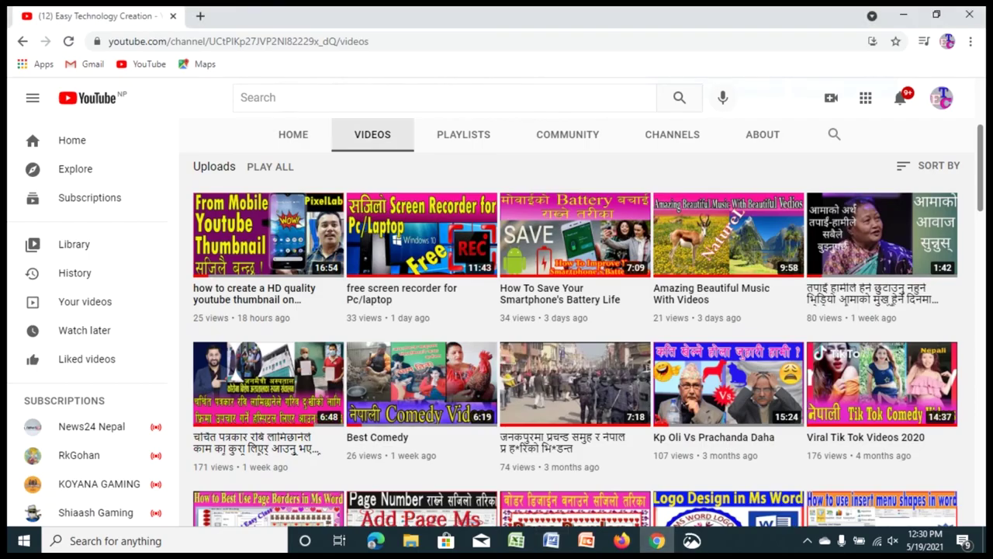
scroll(497, 310, "up", 3)
key("ctrl+a")
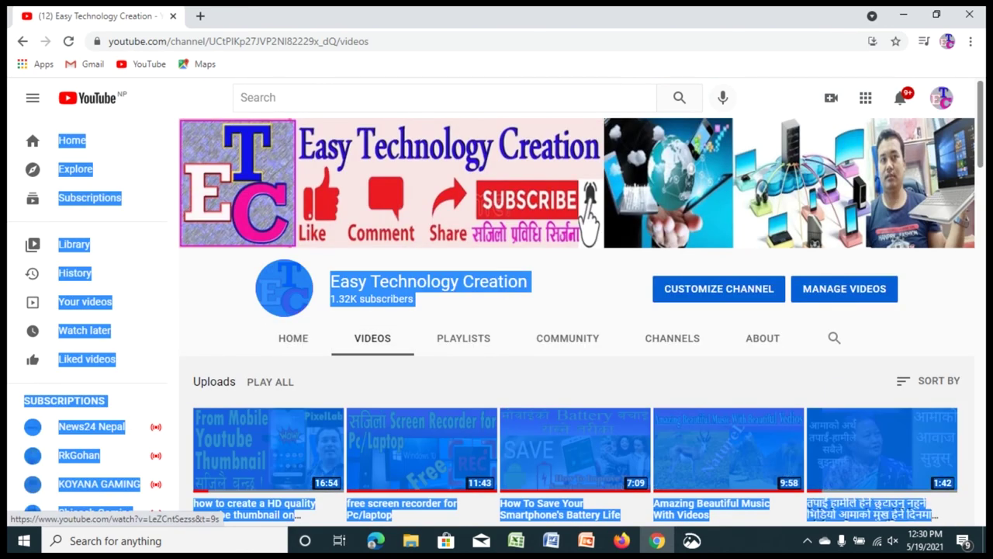
key("Print")
Return to the Word document and paste the full-screen snip below the free-form one.
key("alt+Tab")
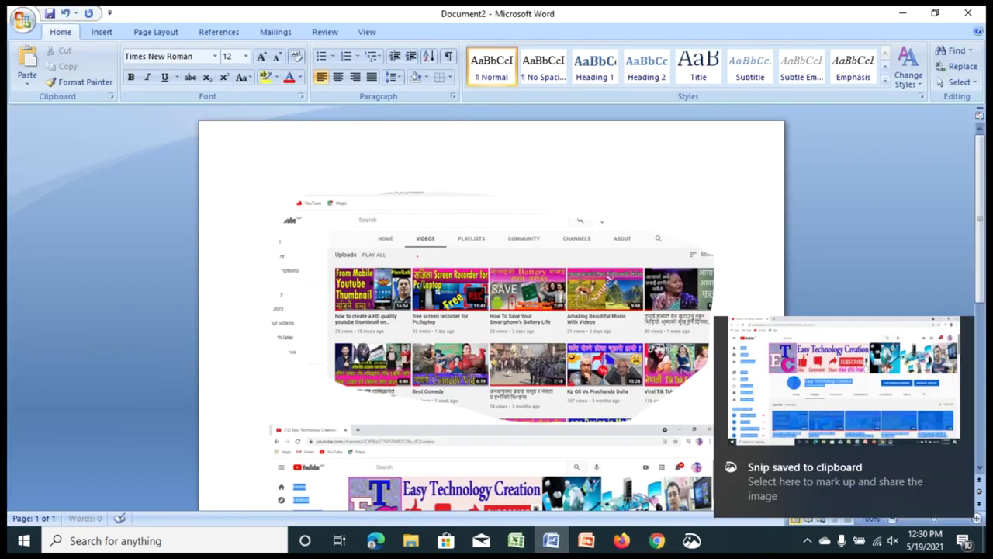
key("ctrl+v")
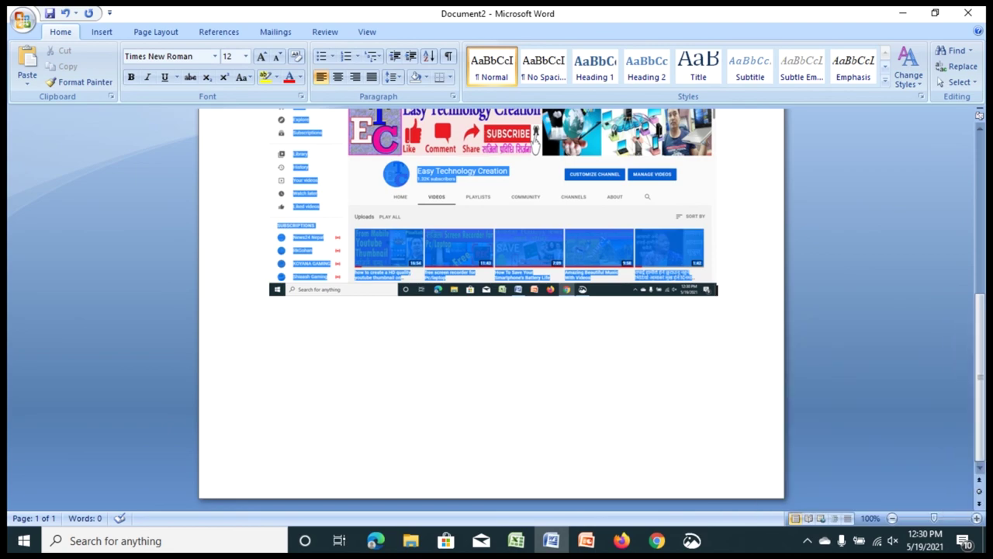
key("ctrl+v")
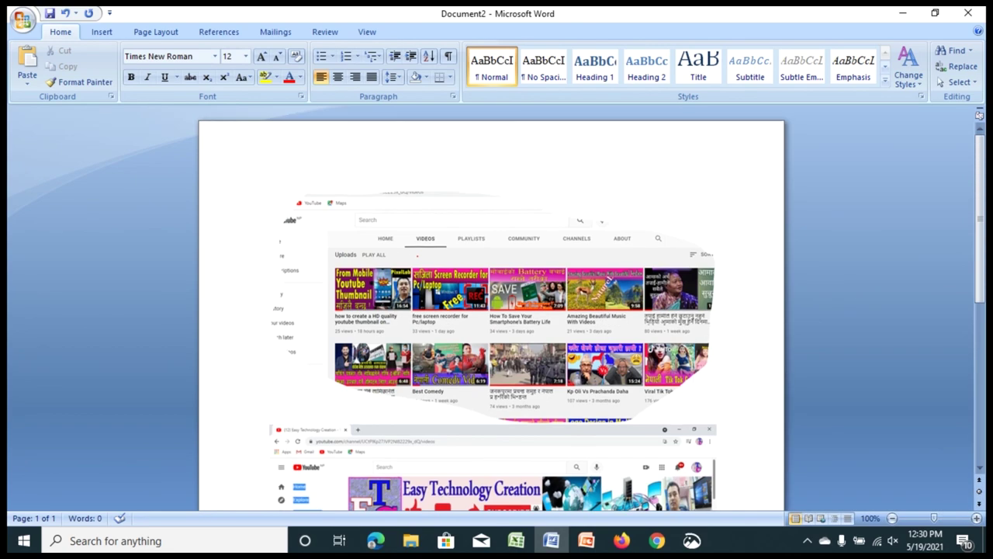